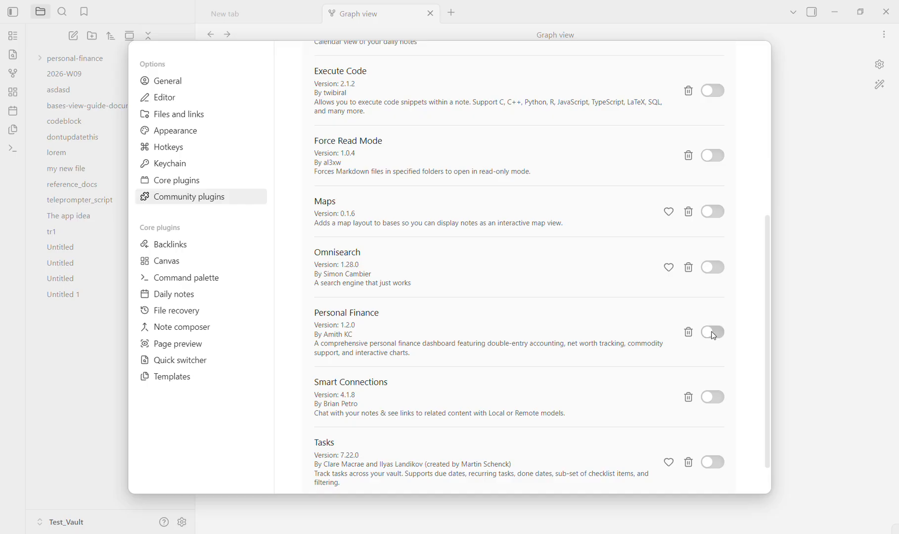
- Enable the Personal Finance community plugin and open its settings
{"action": "left_click", "coordinate": [714, 333]}
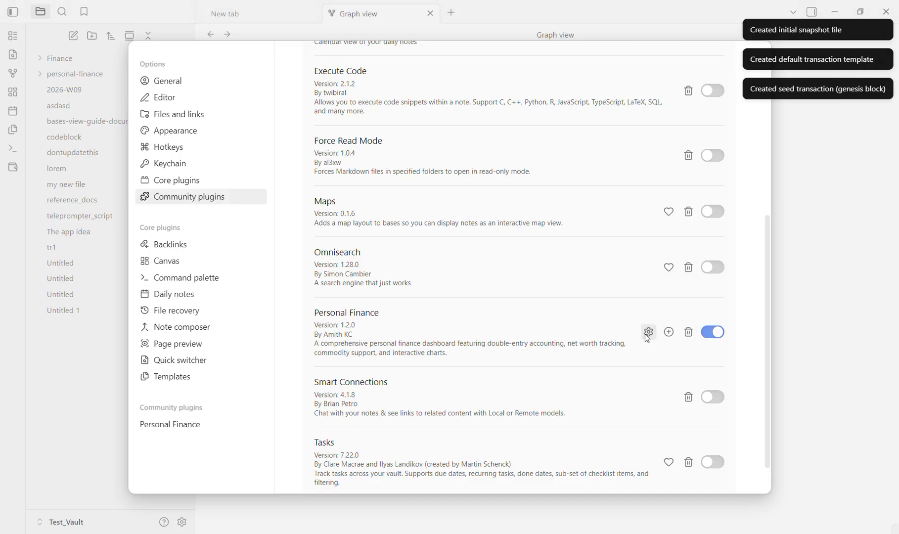
{"action": "left_click", "coordinate": [648, 337]}
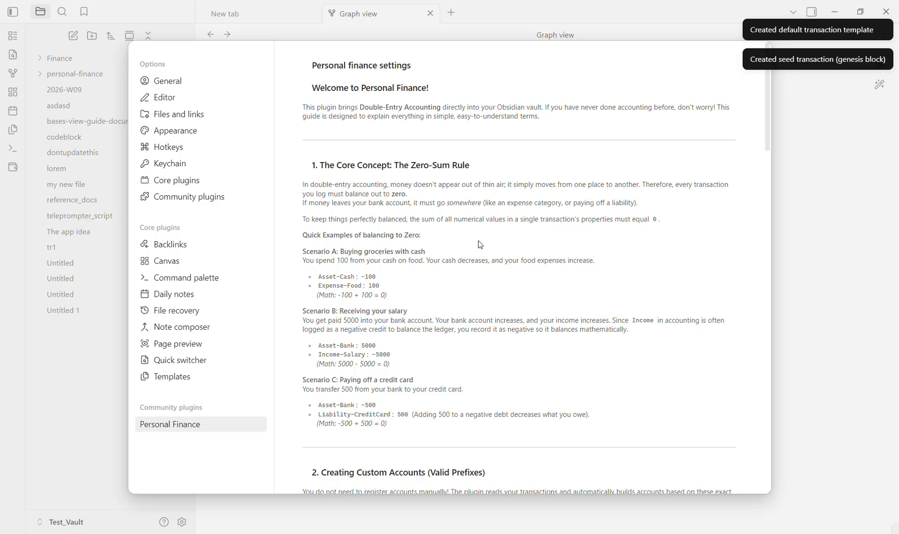
- Read through the Personal Finance plugin's built-in guide, from the zero-sum rule to the sample configuration
{"action": "scroll", "coordinate": [478, 240], "scroll_direction": "down", "scroll_amount": 1}
{"action": "scroll", "coordinate": [478, 240], "scroll_direction": "down", "scroll_amount": 2}
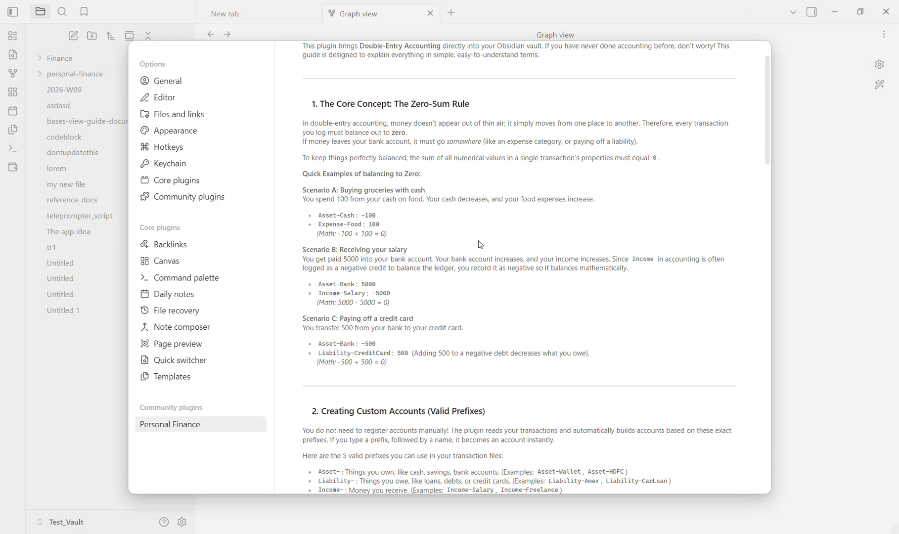
{"action": "scroll", "coordinate": [479, 240], "scroll_direction": "down", "scroll_amount": 8}
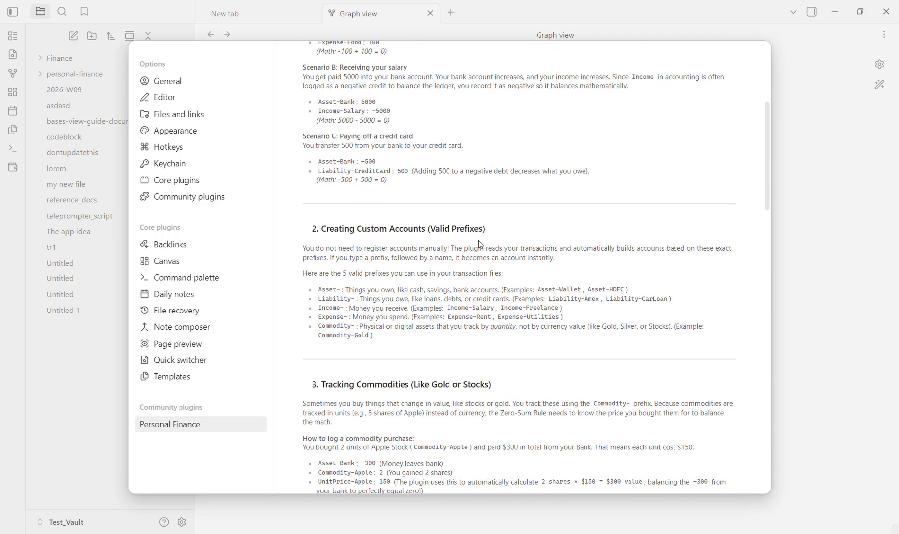
{"action": "scroll", "coordinate": [480, 244], "scroll_direction": "down", "scroll_amount": 3}
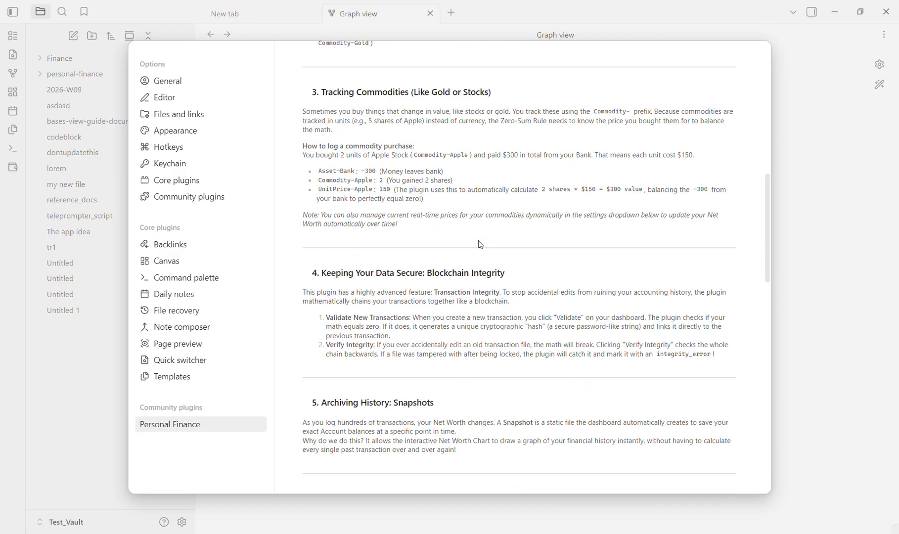
{"action": "scroll", "coordinate": [478, 244], "scroll_direction": "down", "scroll_amount": 3}
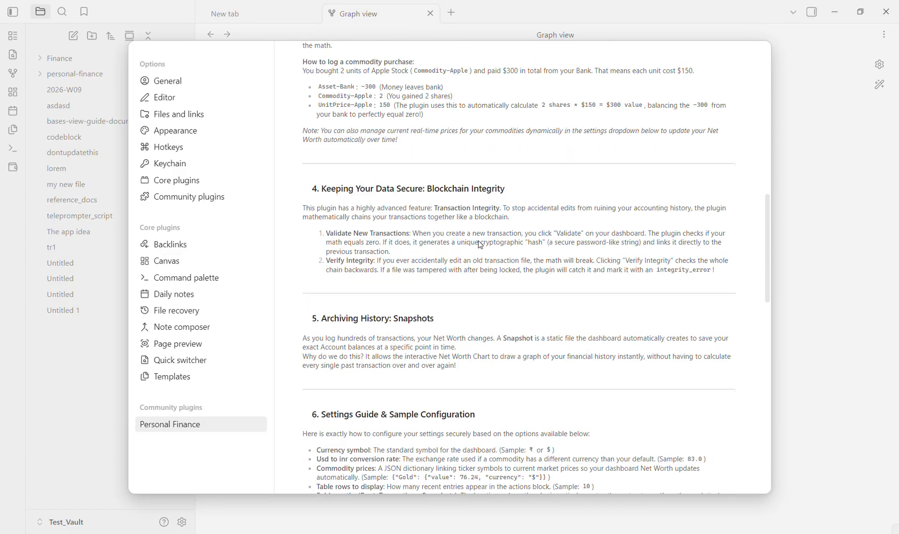
{"action": "scroll", "coordinate": [479, 244], "scroll_direction": "down", "scroll_amount": 1}
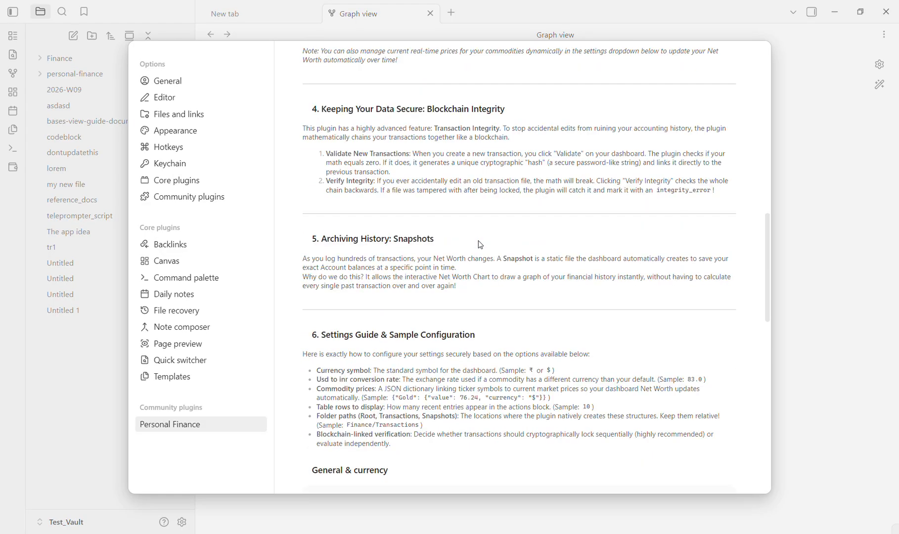
{"action": "scroll", "coordinate": [479, 244], "scroll_direction": "down", "scroll_amount": 2}
{"action": "scroll", "coordinate": [480, 245], "scroll_direction": "down", "scroll_amount": 3}
- Examine the currency symbol, USD to INR conversion rate and commodity prices settings under General & currency
{"action": "left_click", "coordinate": [696, 298]}
{"action": "left_click", "coordinate": [634, 302]}
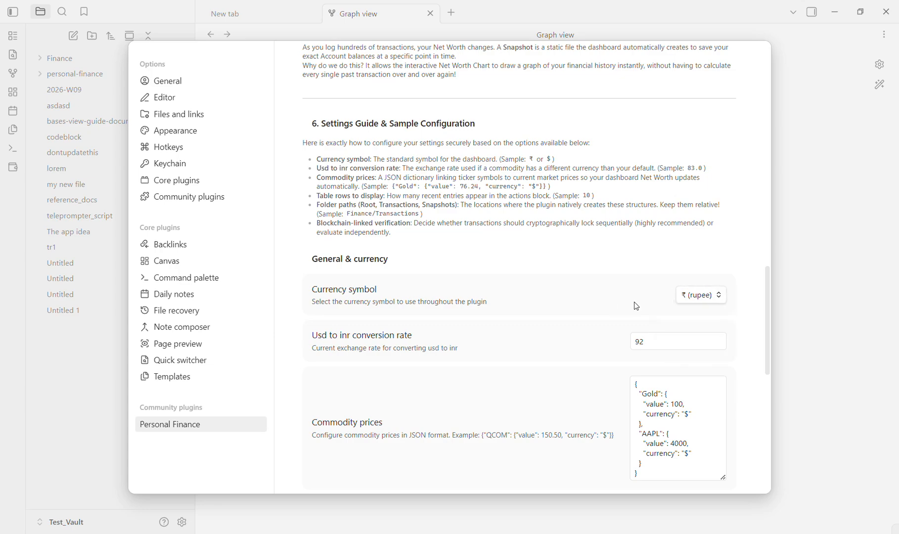
{"action": "scroll", "coordinate": [635, 301], "scroll_direction": "down", "scroll_amount": 3}
{"action": "left_click", "coordinate": [656, 224]}
{"action": "double_click", "coordinate": [654, 224]}
{"action": "left_click", "coordinate": [599, 234]}
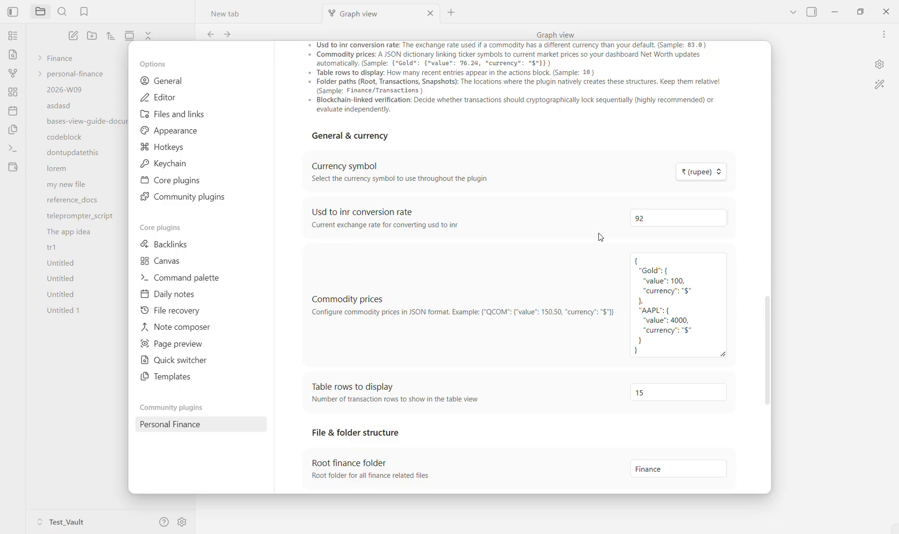
{"action": "scroll", "coordinate": [617, 312], "scroll_direction": "down", "scroll_amount": 1}
{"action": "scroll", "coordinate": [618, 315], "scroll_direction": "down", "scroll_amount": 1}
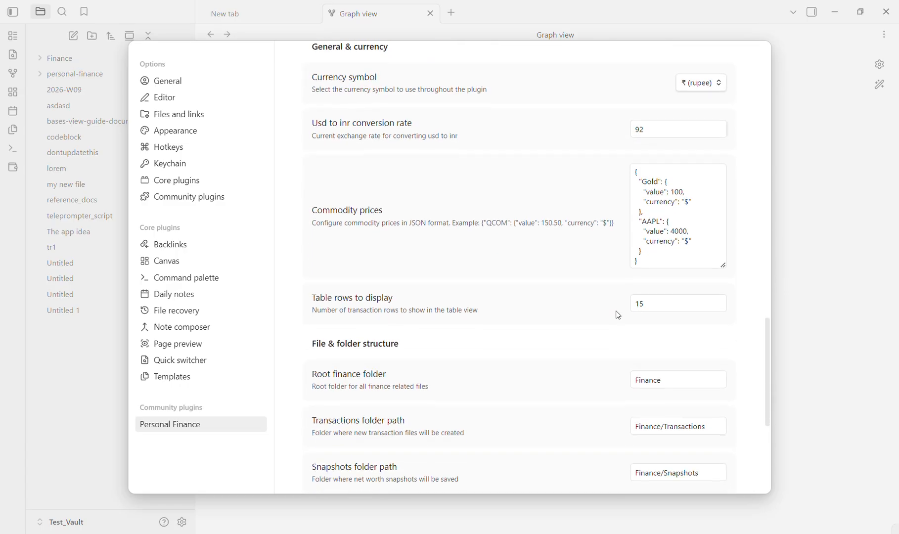
{"action": "left_click_drag", "start_coordinate": [659, 253], "coordinate": [647, 201]}
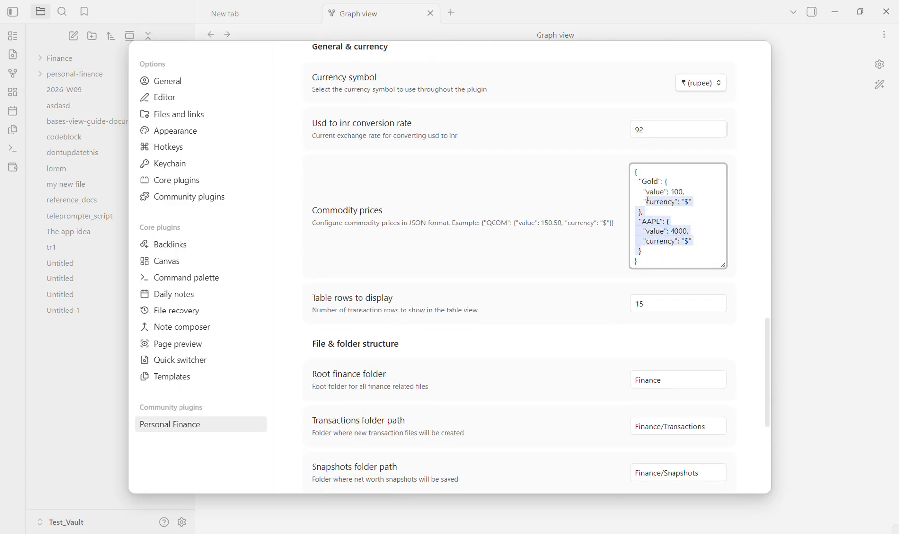
{"action": "left_click", "coordinate": [627, 167]}
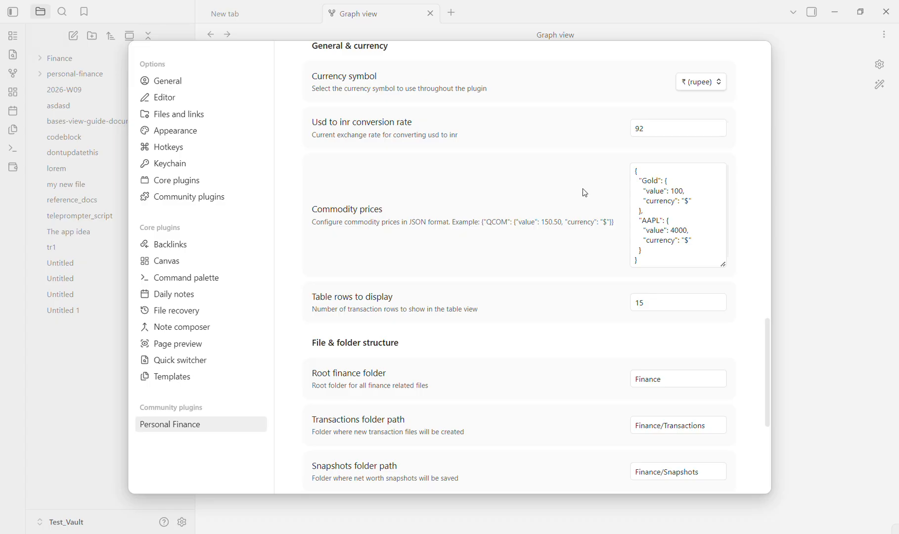
- Review the file and folder path settings and the blockchain-linked verification option, and close the settings
{"action": "scroll", "coordinate": [582, 193], "scroll_direction": "down", "scroll_amount": 1}
{"action": "scroll", "coordinate": [501, 315], "scroll_direction": "down", "scroll_amount": 2}
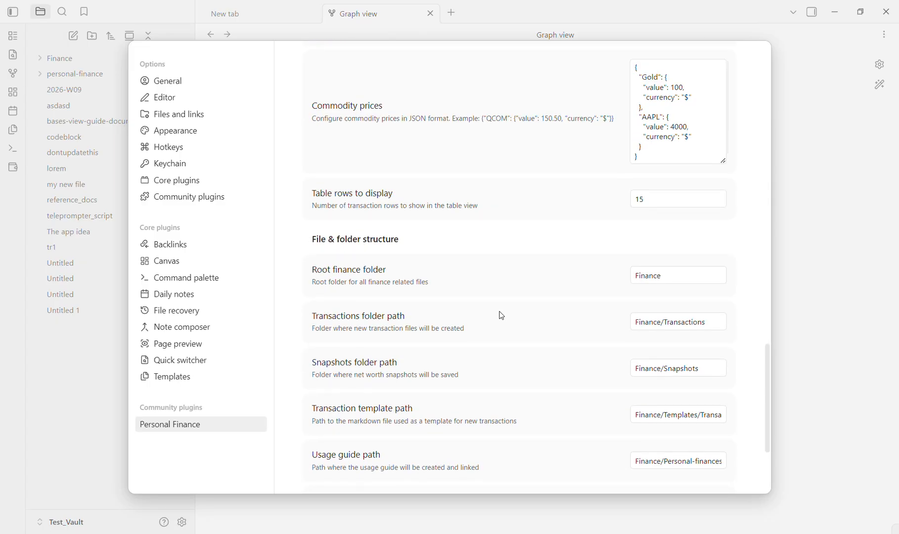
{"action": "scroll", "coordinate": [501, 316], "scroll_direction": "down", "scroll_amount": 3}
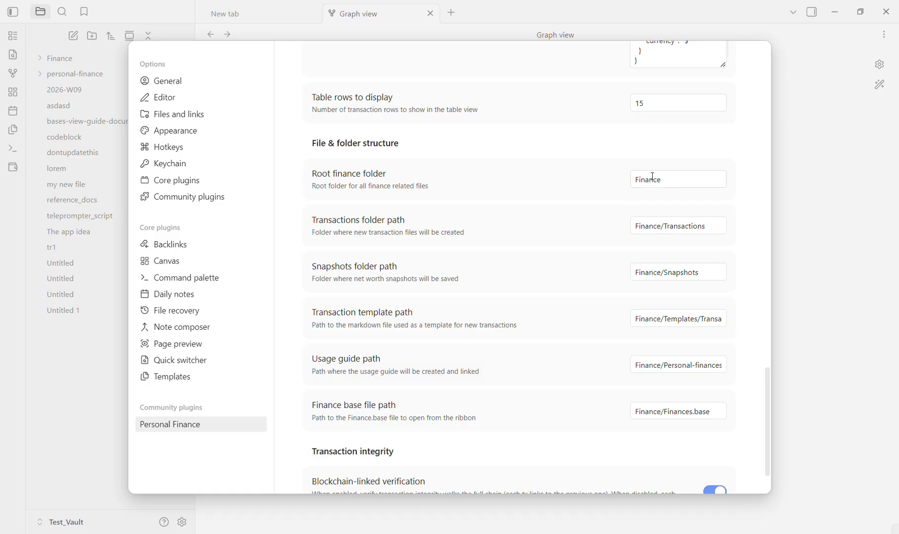
{"action": "scroll", "coordinate": [659, 428], "scroll_direction": "down", "scroll_amount": 1}
{"action": "scroll", "coordinate": [659, 428], "scroll_direction": "down", "scroll_amount": 2}
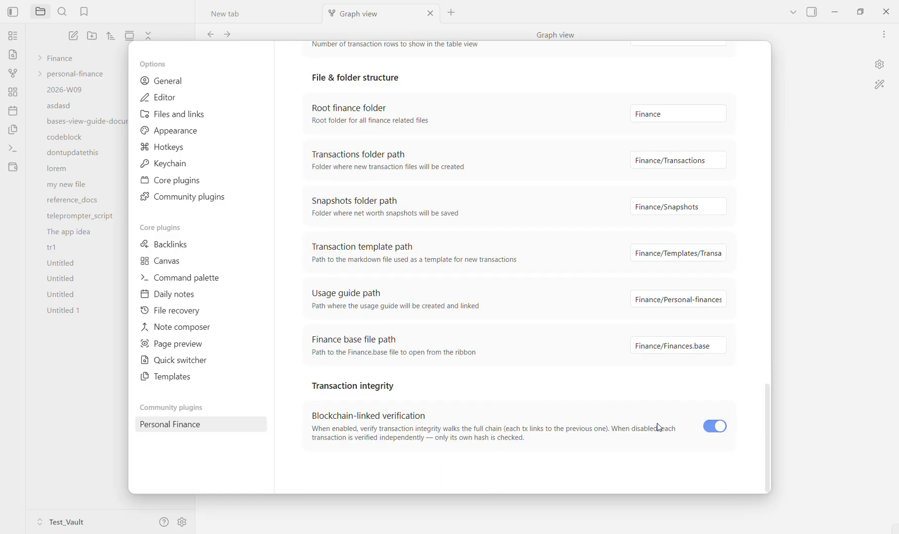
{"action": "left_click", "coordinate": [776, 194]}
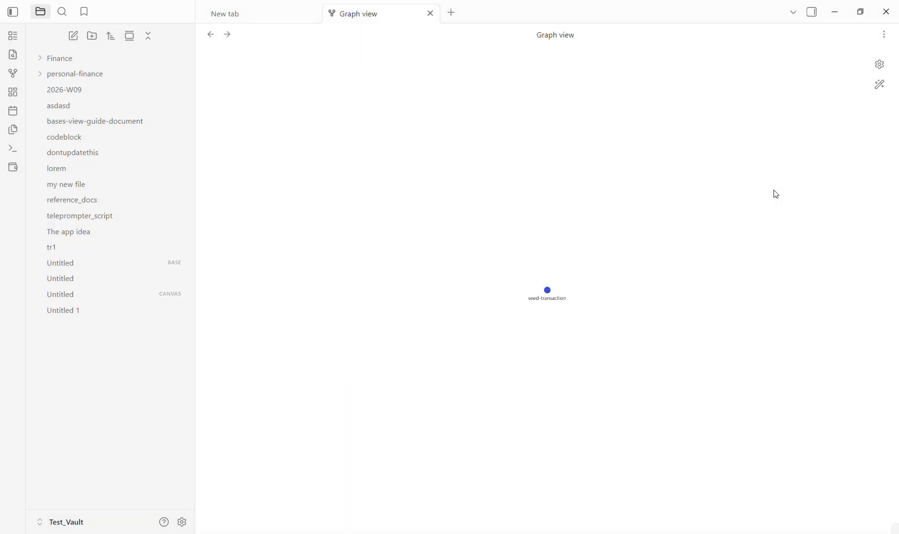
- Expand the Finance folder and its Transactions, Templates and Snapshots subfolders
{"action": "left_click", "coordinate": [40, 59]}
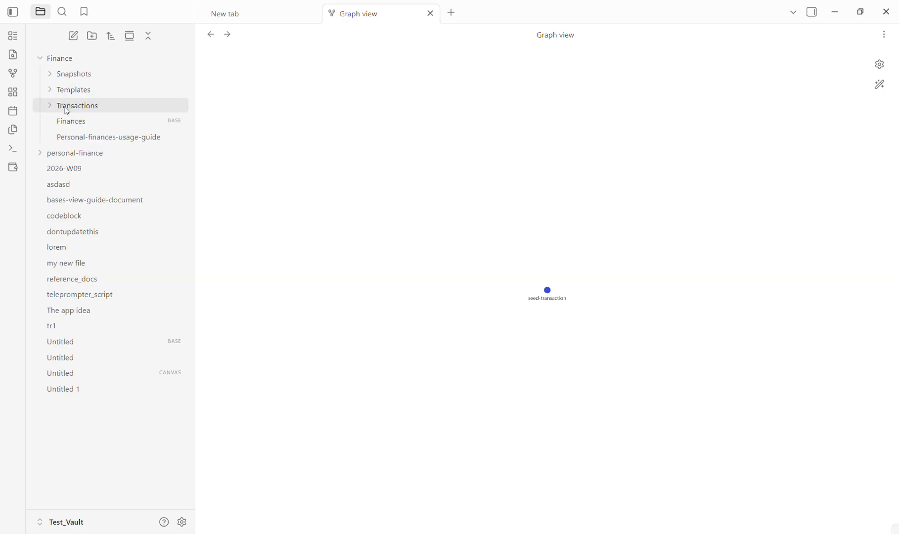
{"action": "left_click", "coordinate": [65, 106]}
{"action": "left_click", "coordinate": [81, 90]}
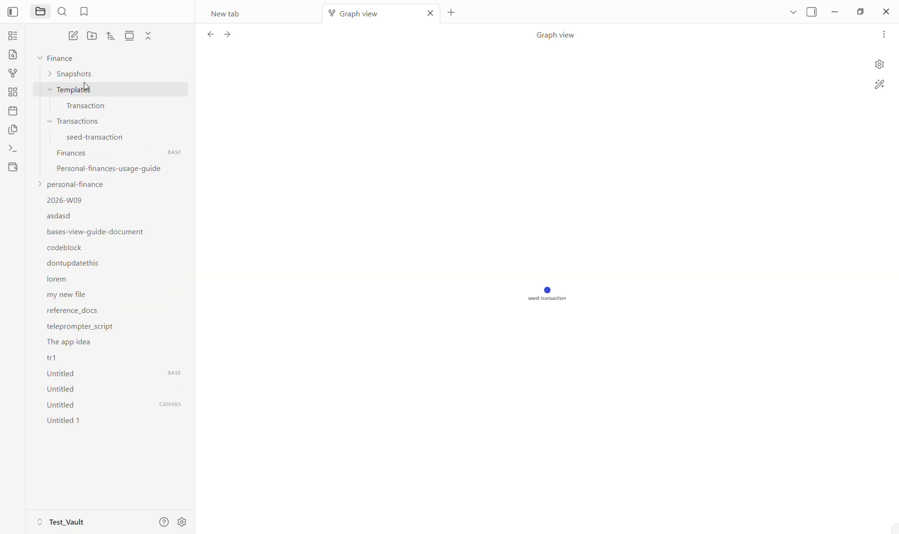
{"action": "left_click", "coordinate": [95, 78]}
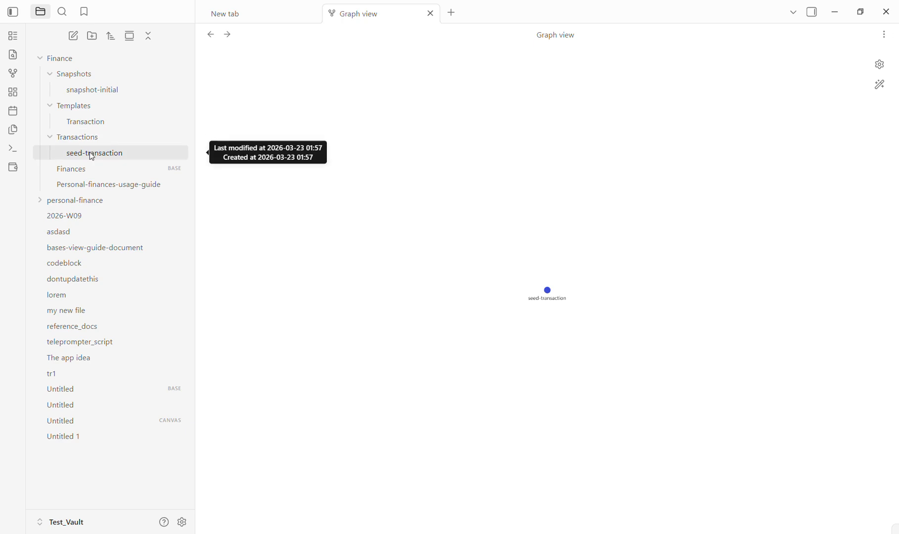
- View the seed-transaction, Transaction template and snapshot-initial notes, and open the Finances base
{"action": "left_click", "coordinate": [91, 156]}
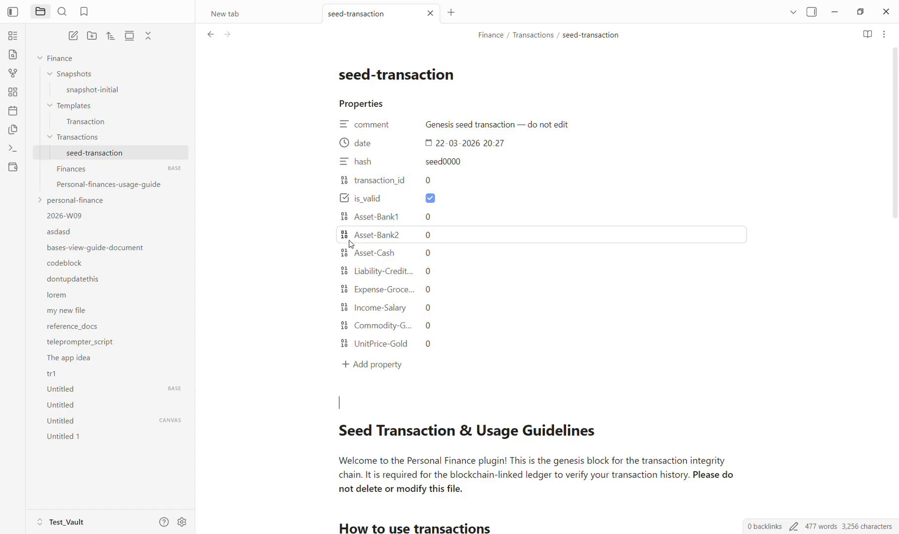
{"action": "scroll", "coordinate": [351, 245], "scroll_direction": "down", "scroll_amount": 1}
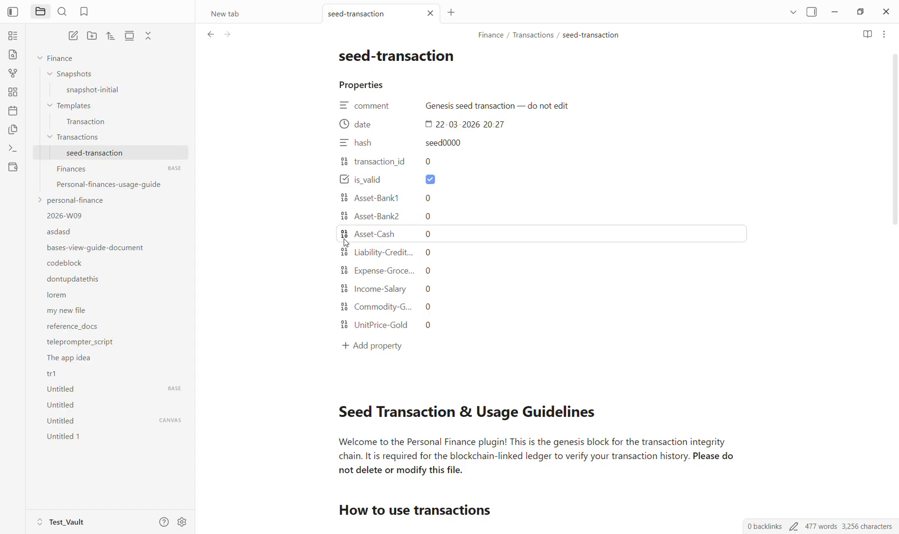
{"action": "left_click", "coordinate": [95, 122]}
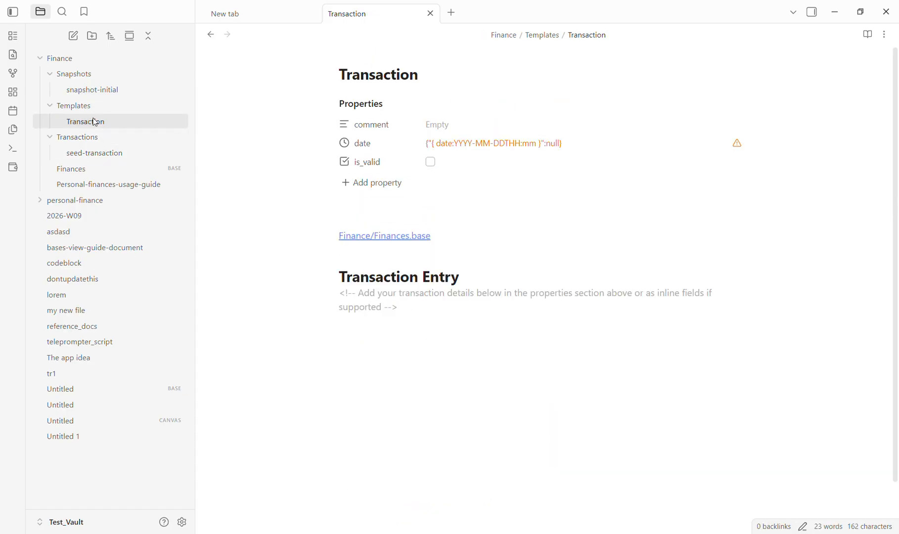
{"action": "left_click", "coordinate": [97, 87]}
{"action": "left_click", "coordinate": [74, 74]}
{"action": "left_click", "coordinate": [75, 75]}
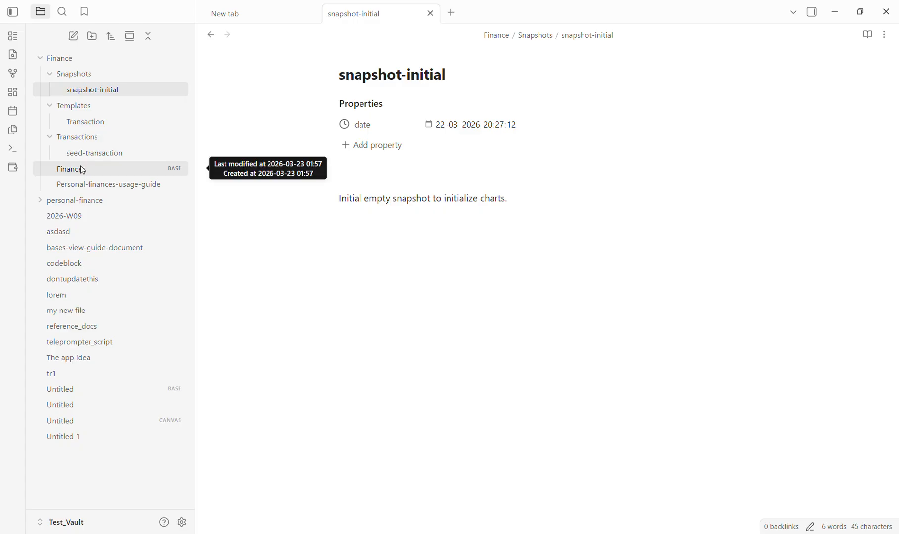
{"action": "left_click", "coordinate": [83, 170]}
- Reopen the seed-transaction note and inspect its Asset-Bank1 and Asset-Bank2 property names
{"action": "left_click", "coordinate": [113, 156]}
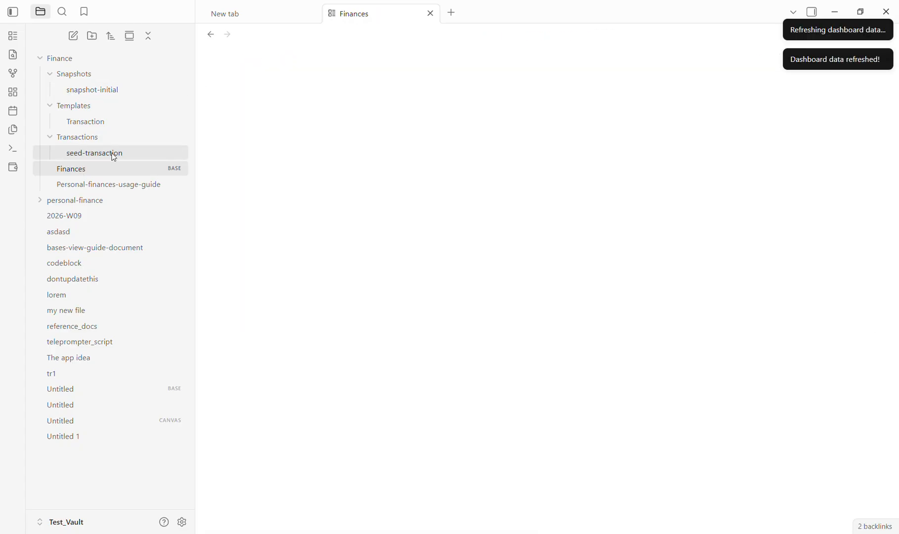
{"action": "left_click_drag", "start_coordinate": [360, 217], "coordinate": [405, 213]}
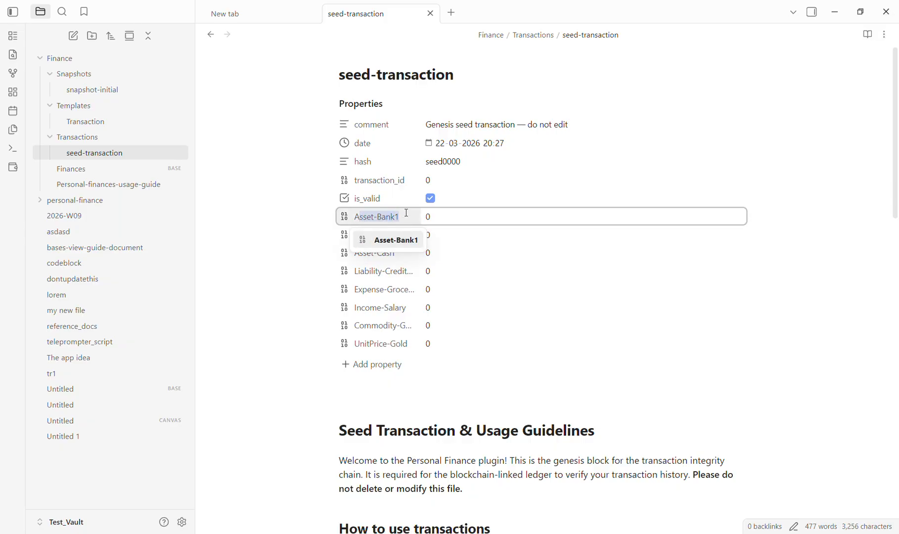
{"action": "left_click", "coordinate": [279, 268]}
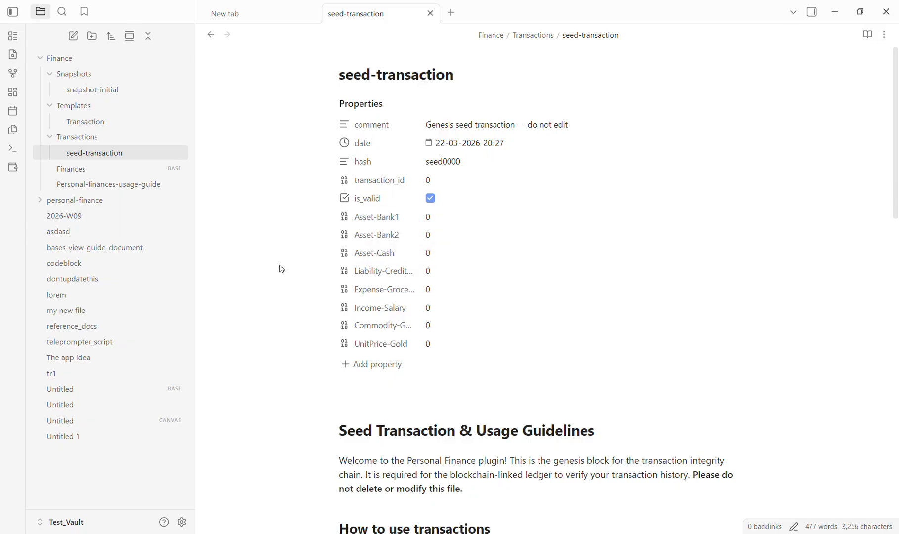
{"action": "left_click", "coordinate": [360, 236]}
{"action": "left_click_drag", "start_coordinate": [356, 236], "coordinate": [404, 237]}
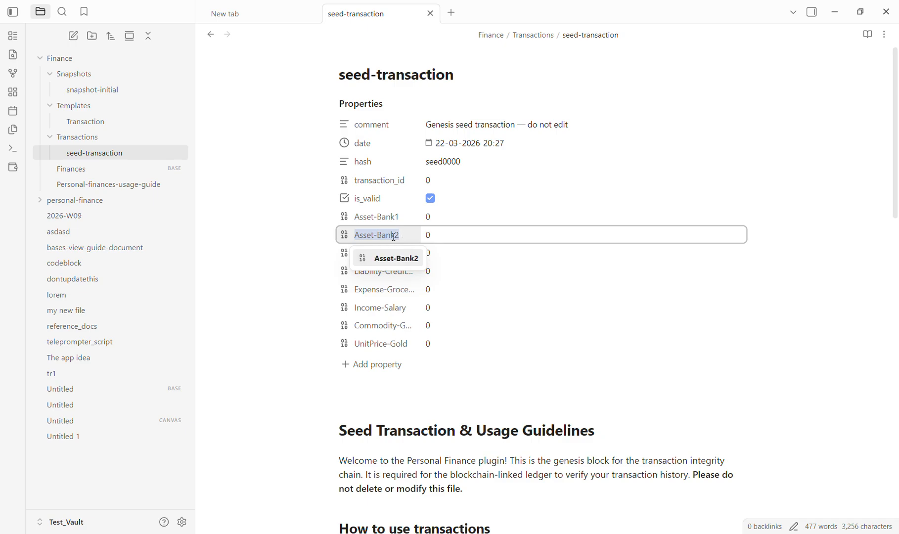
{"action": "left_click", "coordinate": [301, 283]}
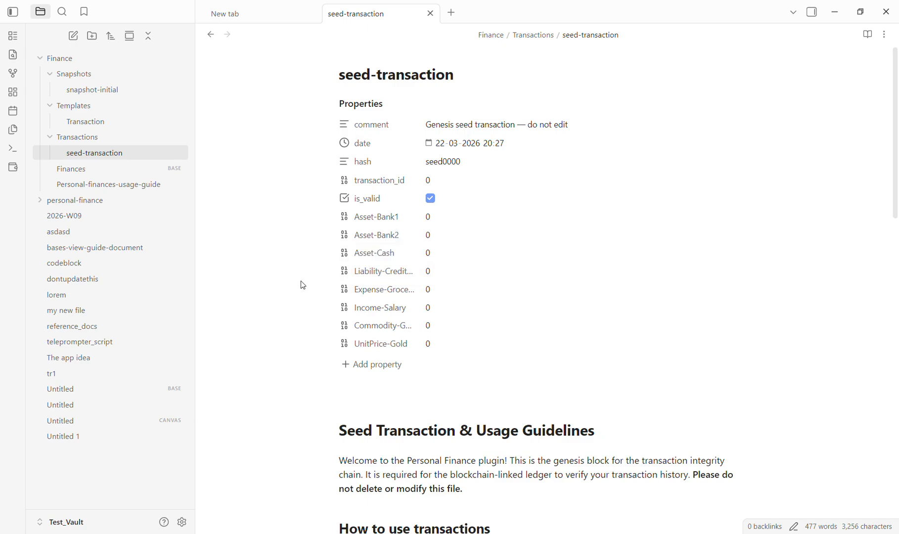
- Log a new transaction from the Finances dashboard and set its comment to "Freelance"
{"action": "left_click", "coordinate": [130, 169]}
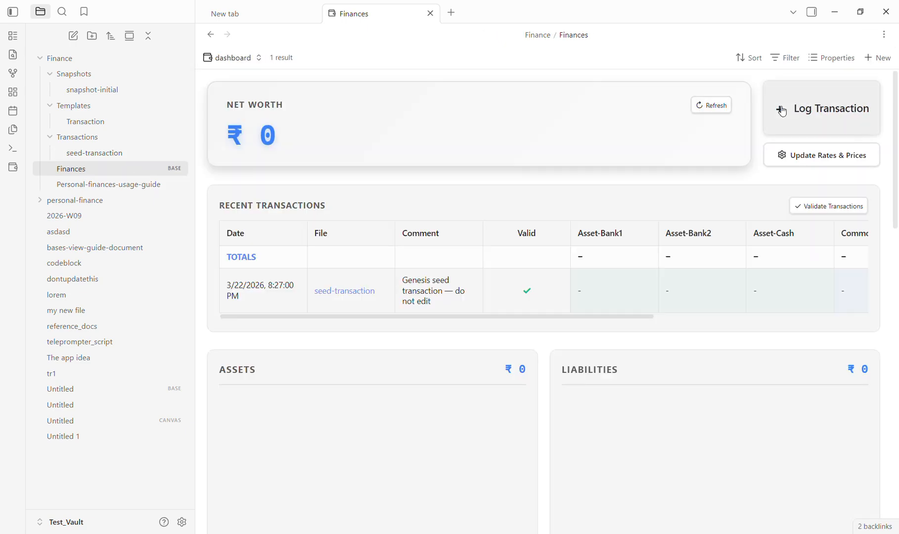
{"action": "left_click", "coordinate": [783, 111]}
{"action": "left_click", "coordinate": [455, 127]}
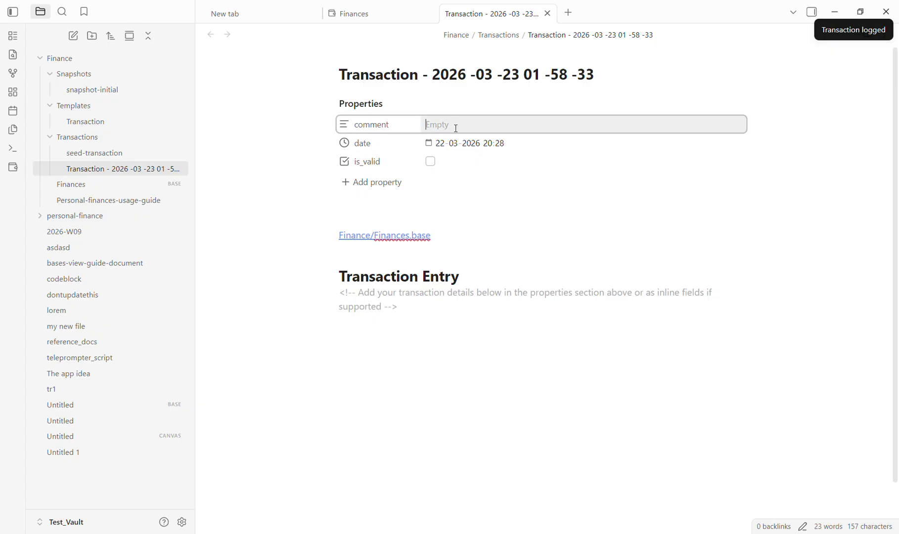
{"action": "type", "text": "Freelance"}
- Add an Income-freelance property to the new transaction with the value -15000
{"action": "left_click", "coordinate": [370, 183]}
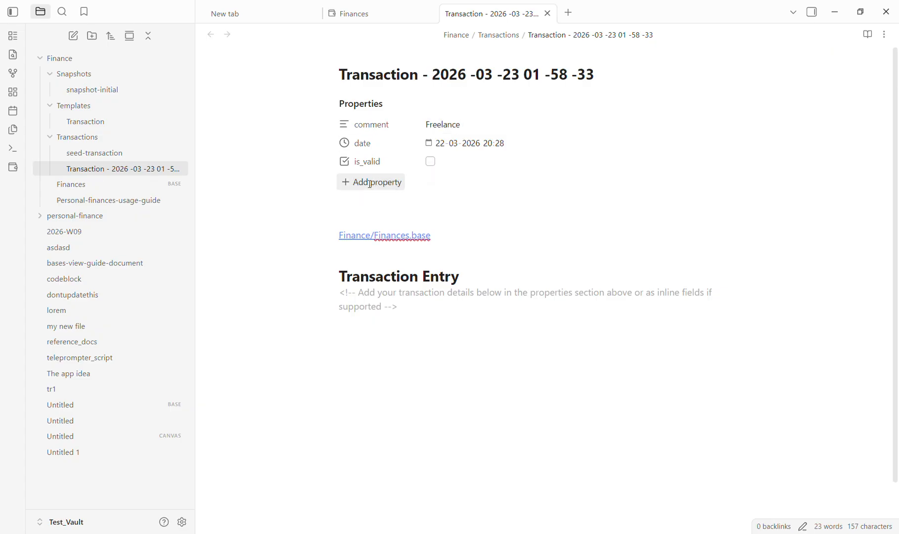
{"action": "type", "text": "Income"}
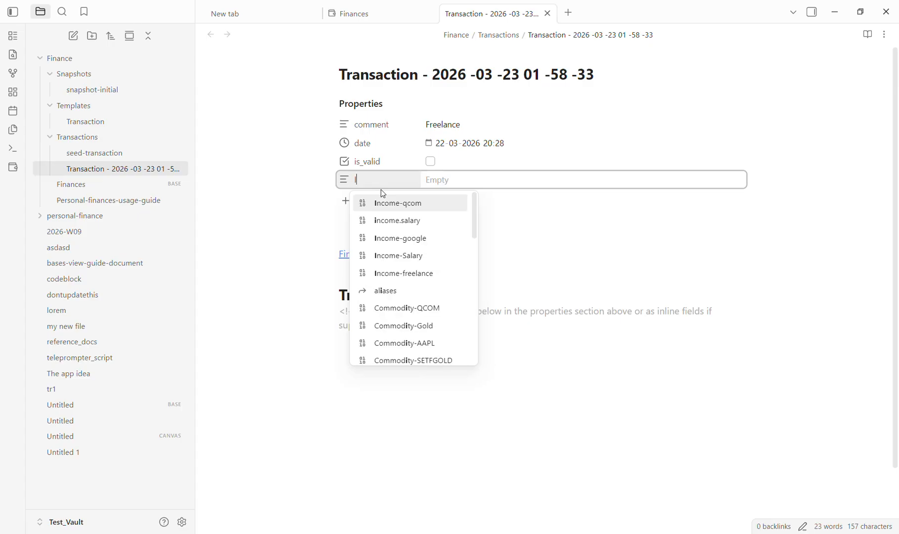
{"action": "type", "text": "-freelance"}
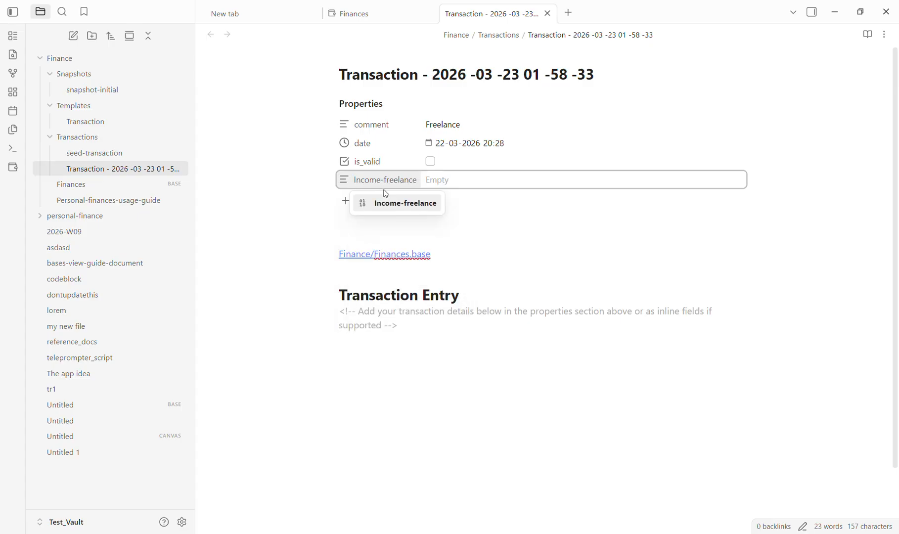
{"action": "key", "text": "Return"}
{"action": "type", "text": "-1"}
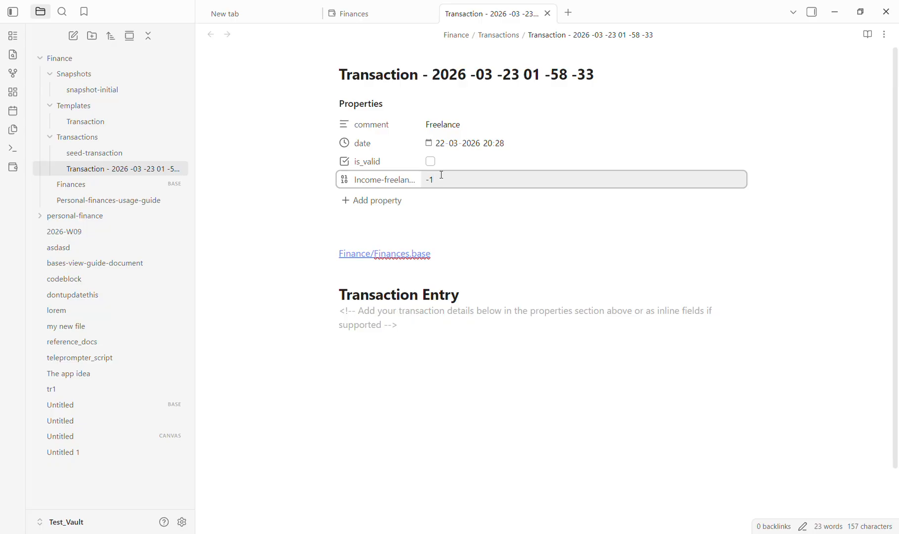
{"action": "type", "text": "5000"}
- Add a Commodity-AAPL property with the value 1 to the freelance transaction
{"action": "left_click", "coordinate": [346, 201]}
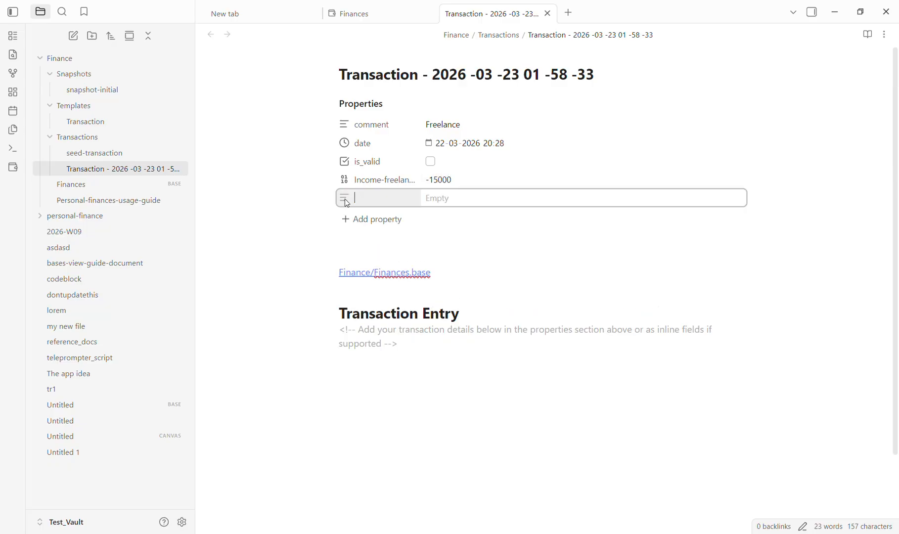
{"action": "type", "text": "Com"}
{"action": "key", "text": "Down"}
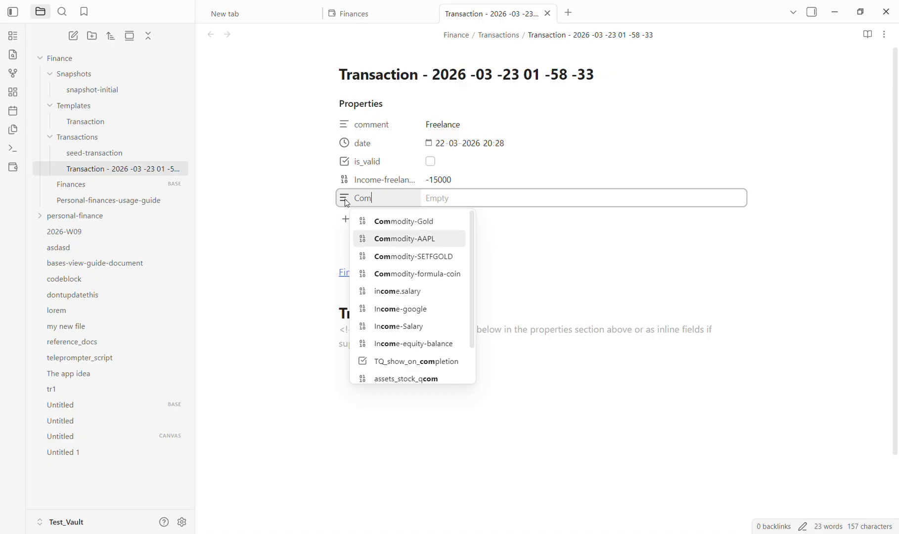
{"action": "key", "text": "Return"}
{"action": "type", "text": "1"}
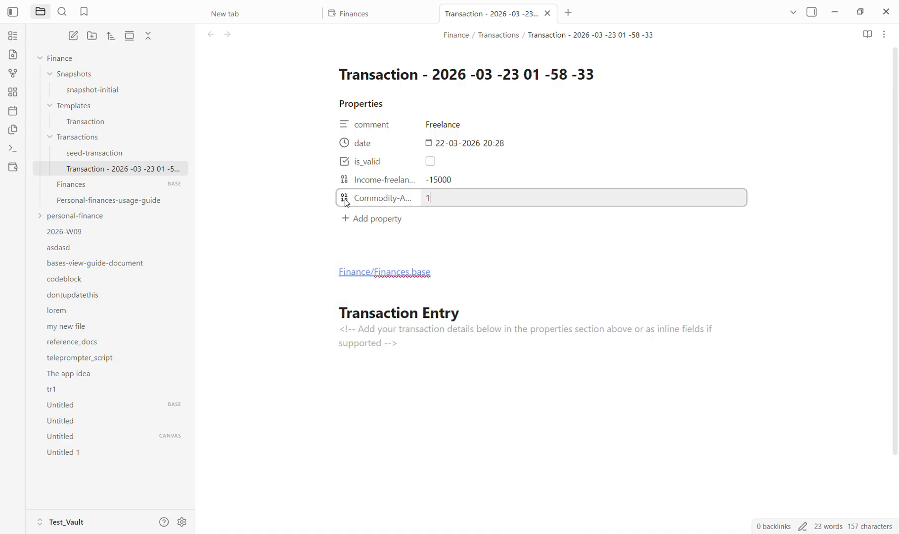
- Add an Asset-Bank1 property with the value 3000 to the freelance transaction
{"action": "left_click", "coordinate": [356, 218]}
{"action": "type", "text": "Asset"}
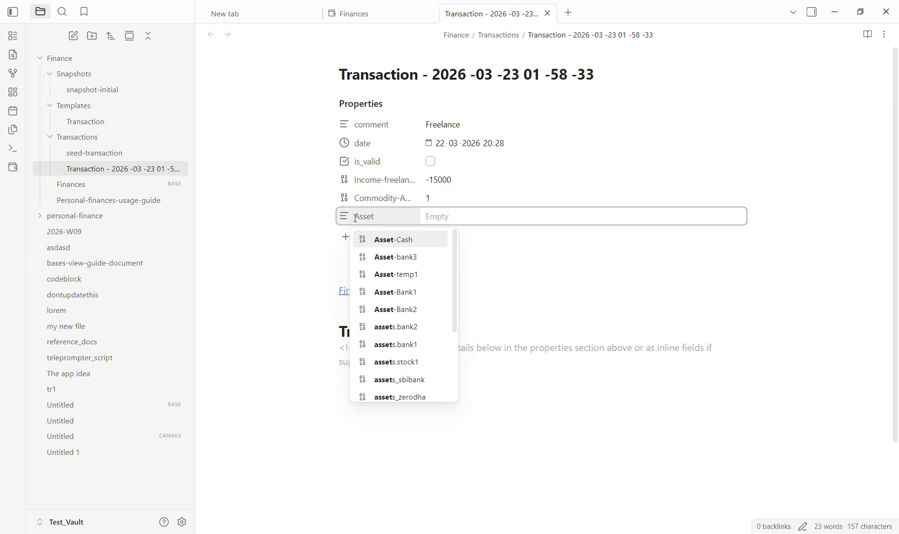
{"action": "key", "text": "Down"}
{"action": "key", "text": "Down"}
{"action": "key", "text": "Down"}
{"action": "key", "text": "Return"}
{"action": "type", "text": "3000"}
- Write "transaction reference" on the line beneath the Finances.base link in the transaction note
{"action": "left_click", "coordinate": [510, 298]}
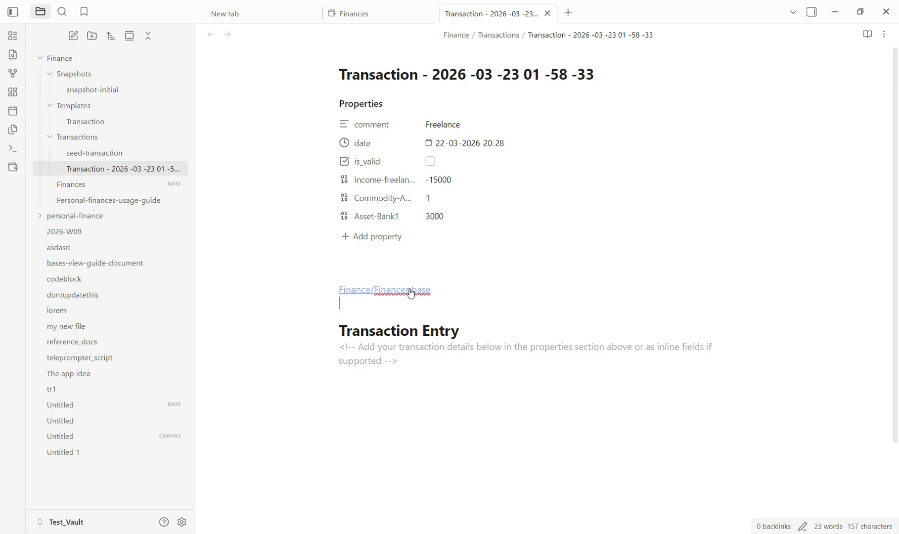
{"action": "type", "text": "transaction referenec"}
{"action": "key", "text": "BackSpace"}
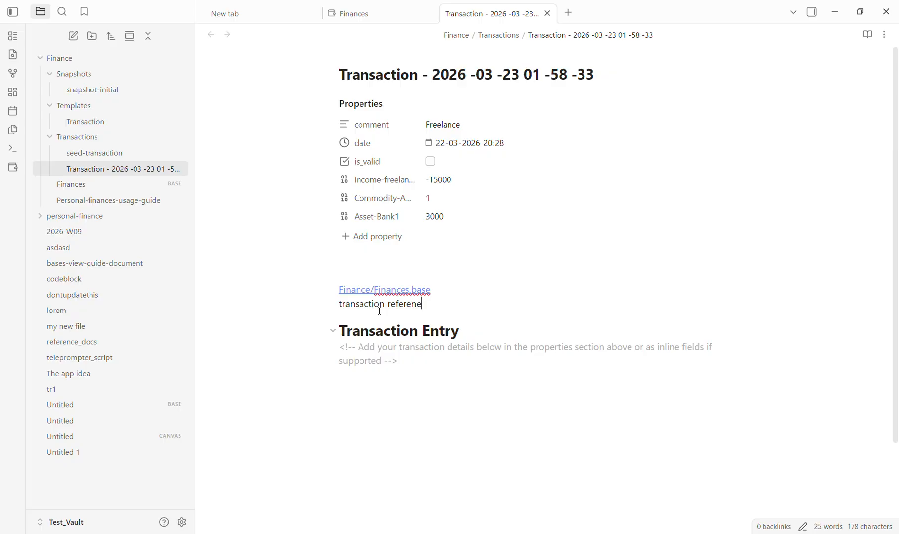
{"action": "key", "text": "BackSpace"}
{"action": "type", "text": "ce"}
- Open the Finances dashboard from the note's link and review its transactions, assets, liabilities, income and expenses
{"action": "left_click", "coordinate": [357, 289]}
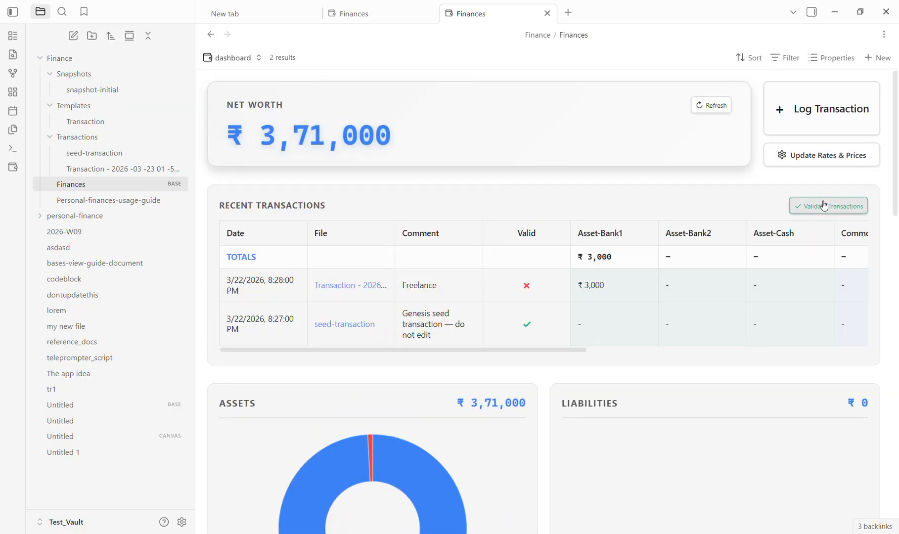
{"action": "scroll", "coordinate": [704, 324], "scroll_direction": "down", "scroll_amount": 5}
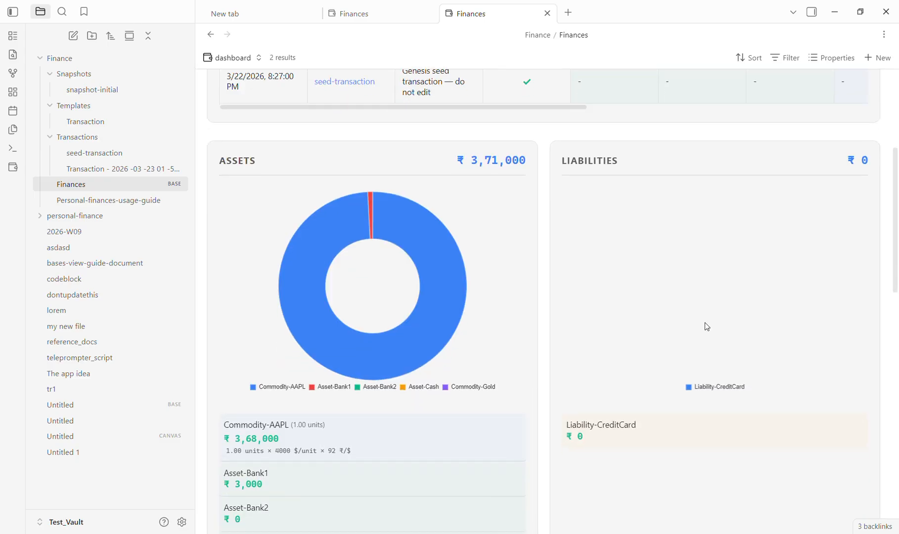
{"action": "scroll", "coordinate": [705, 323], "scroll_direction": "down", "scroll_amount": 3}
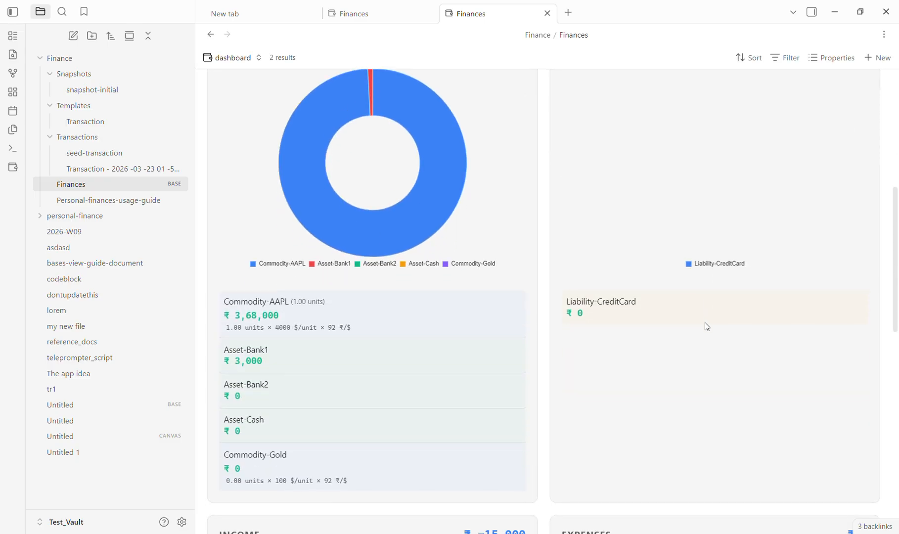
{"action": "scroll", "coordinate": [707, 327], "scroll_direction": "down", "scroll_amount": 3}
{"action": "scroll", "coordinate": [706, 326], "scroll_direction": "down", "scroll_amount": 7}
{"action": "scroll", "coordinate": [706, 326], "scroll_direction": "down", "scroll_amount": 3}
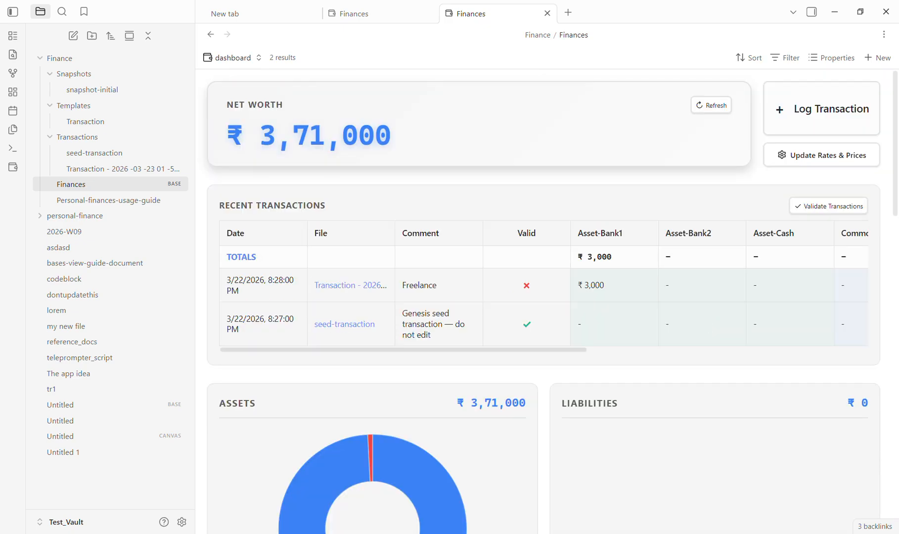
{"action": "key", "text": "super+d"}
{"action": "key", "text": "super+d"}
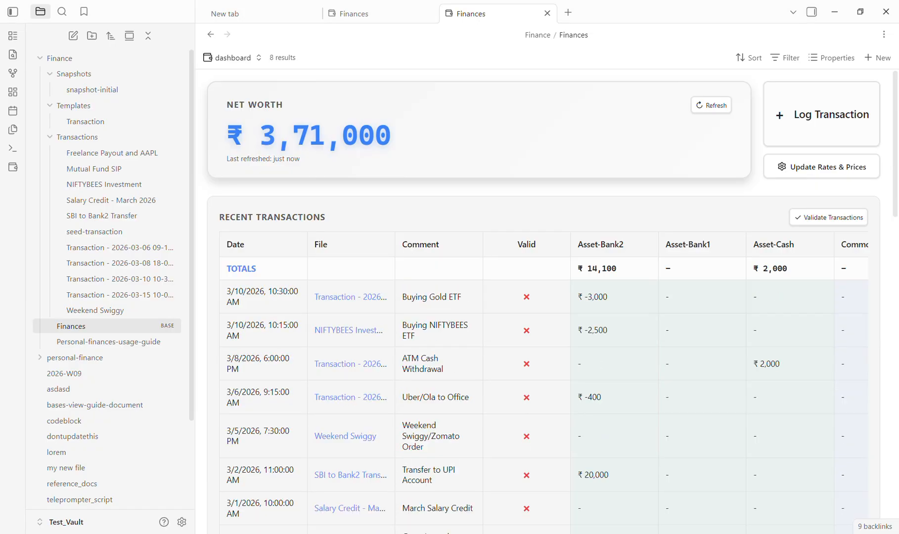
{"action": "key", "text": "ctrl+p"}
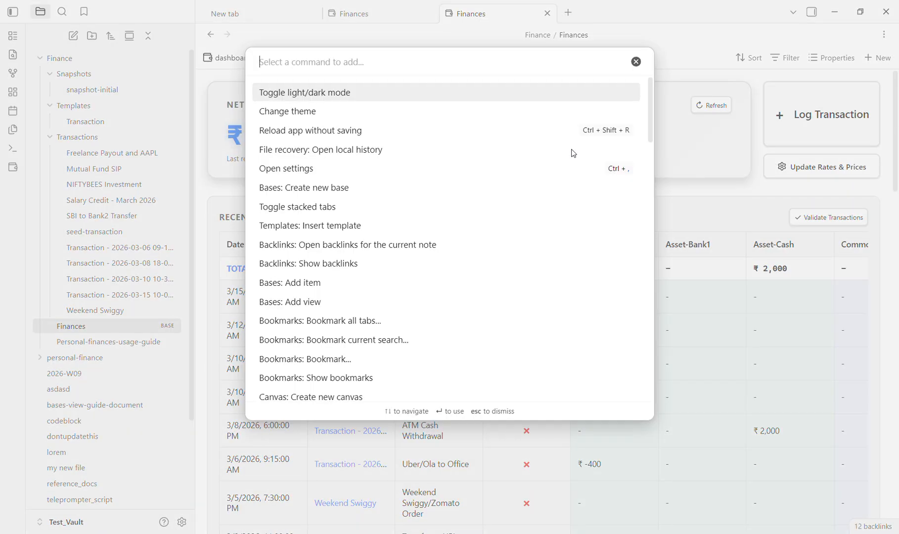
{"action": "key", "text": "Escape"}
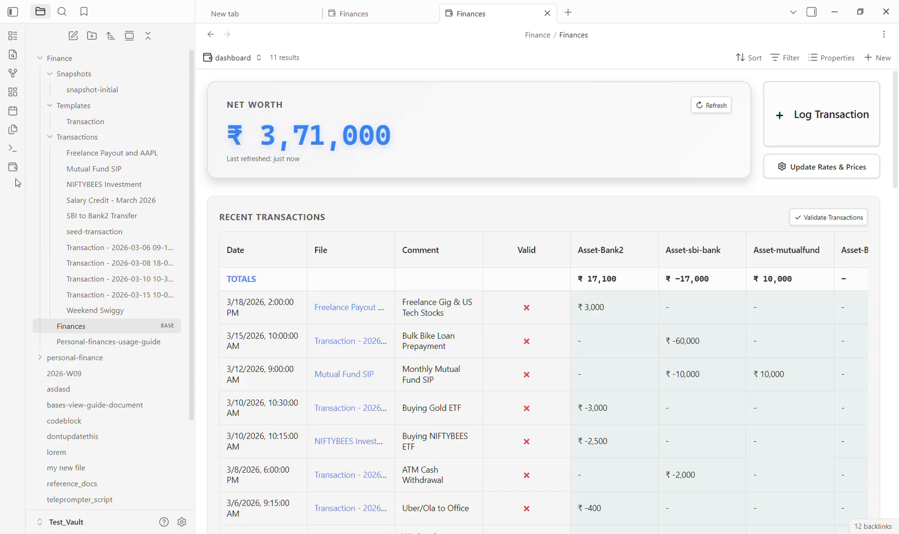
- Open the graph view and place it in a split pane beside the Finances dashboard
{"action": "scroll", "coordinate": [359, 406], "scroll_direction": "down", "scroll_amount": 3}
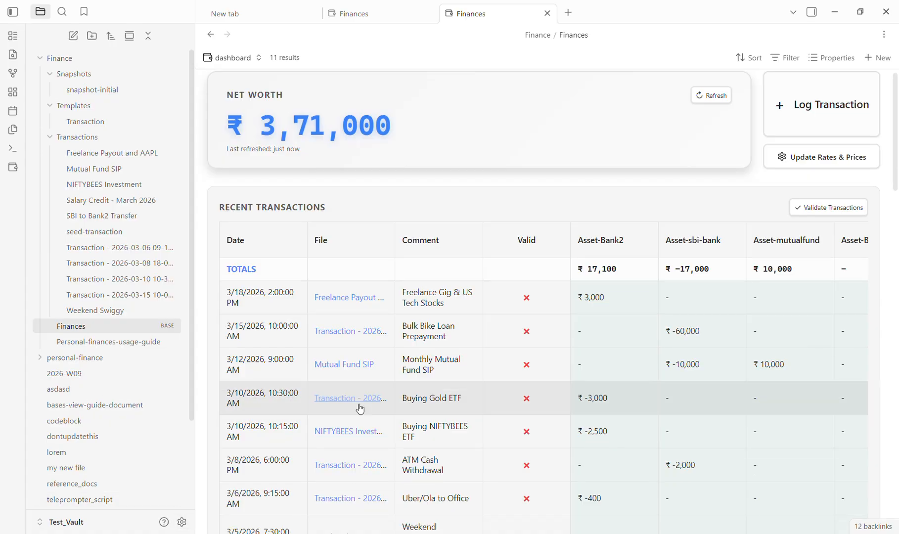
{"action": "left_click", "coordinate": [13, 73]}
{"action": "left_click_drag", "start_coordinate": [539, 13], "coordinate": [839, 156]}
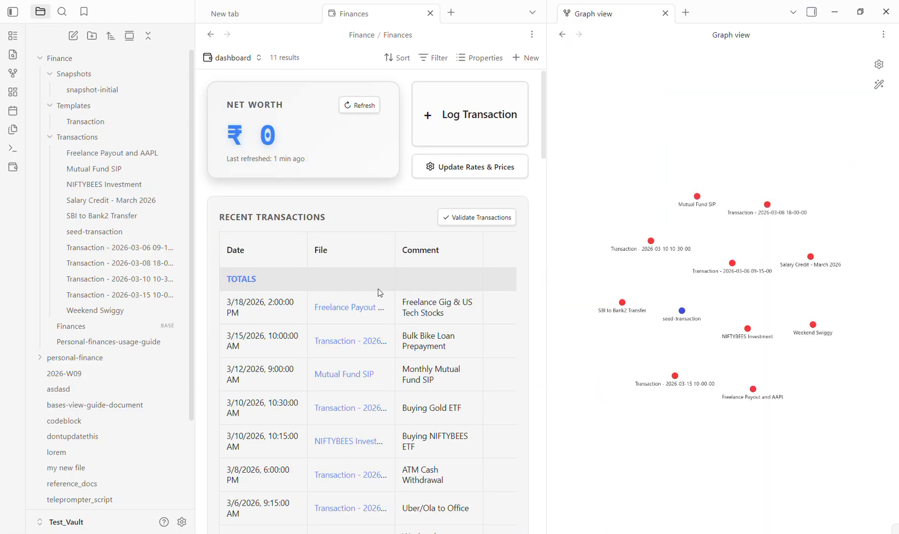
- Look through the recent transactions table and validate all transactions from the Finances dashboard
{"action": "scroll", "coordinate": [380, 292], "scroll_direction": "down", "scroll_amount": 4}
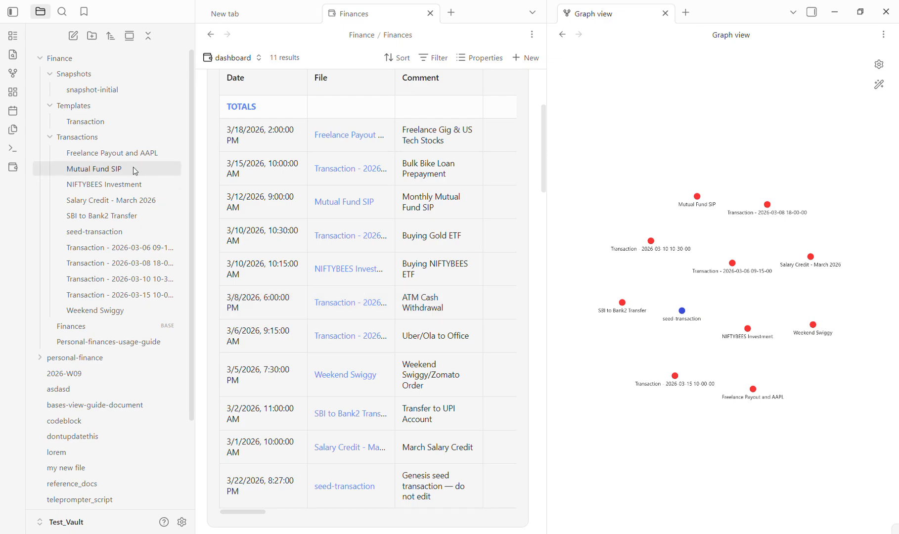
{"action": "scroll", "coordinate": [470, 165], "scroll_direction": "right", "scroll_amount": 1}
{"action": "scroll", "coordinate": [470, 168], "scroll_direction": "up", "scroll_amount": 4}
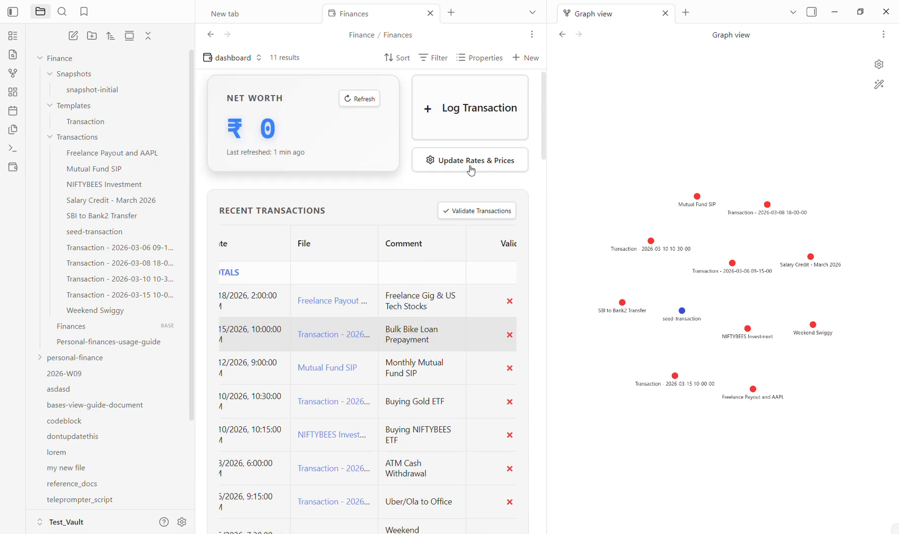
{"action": "left_click", "coordinate": [455, 209]}
{"action": "left_click", "coordinate": [421, 257]}
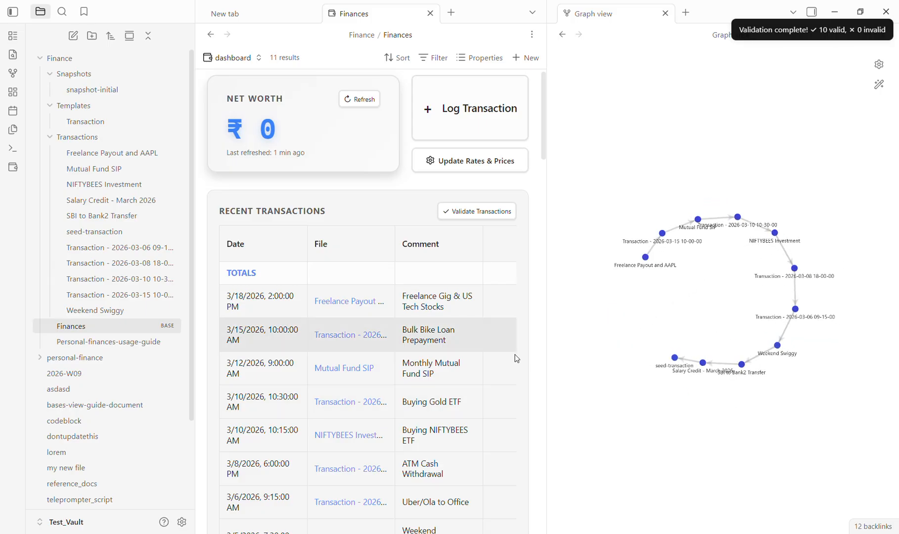
{"action": "scroll", "coordinate": [440, 385], "scroll_direction": "right", "scroll_amount": 3}
{"action": "scroll", "coordinate": [439, 384], "scroll_direction": "left", "scroll_amount": 3}
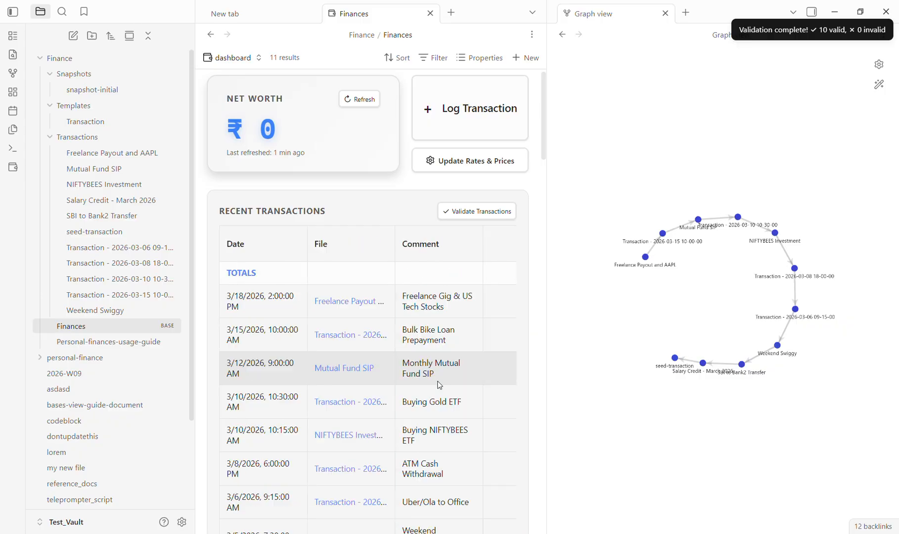
{"action": "left_click", "coordinate": [340, 303]}
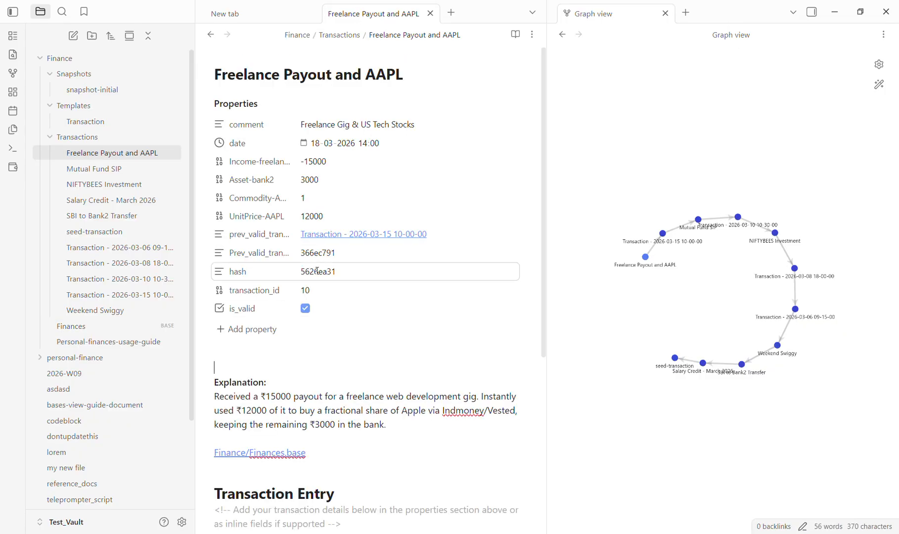
{"action": "left_click", "coordinate": [312, 236]}
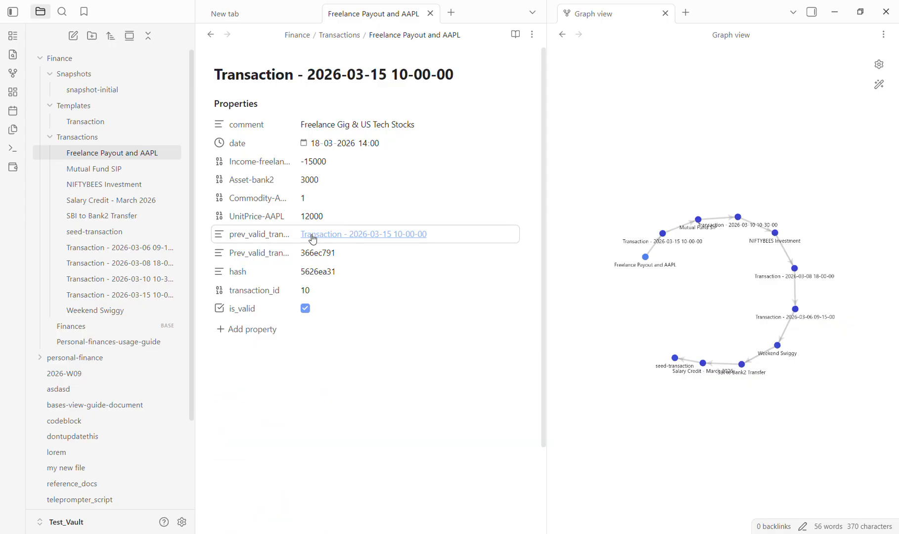
{"action": "left_click", "coordinate": [322, 200]}
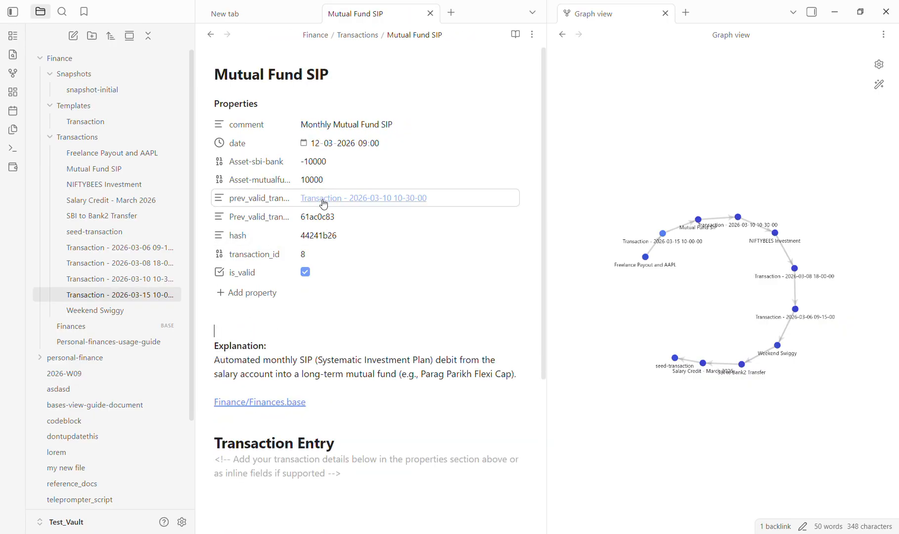
{"action": "left_click", "coordinate": [325, 200]}
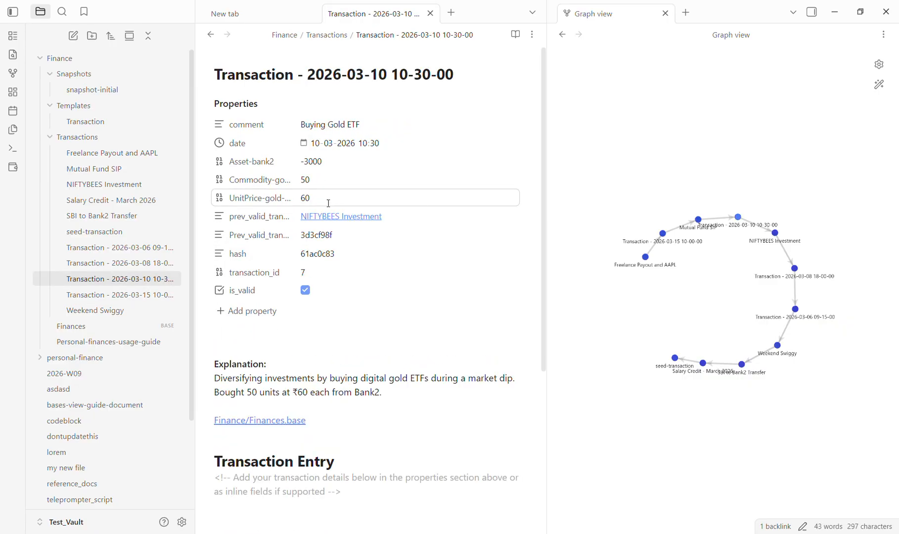
{"action": "left_click", "coordinate": [315, 219]}
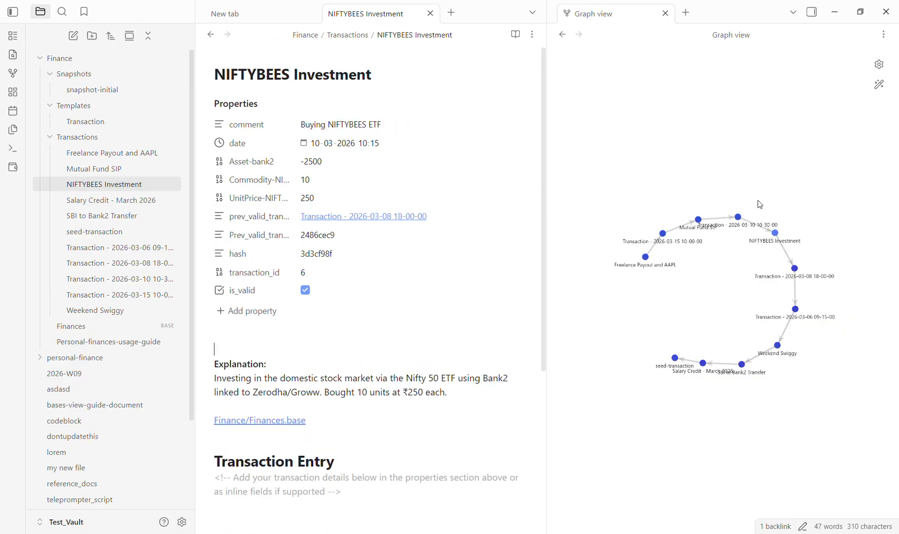
{"action": "left_click", "coordinate": [796, 271]}
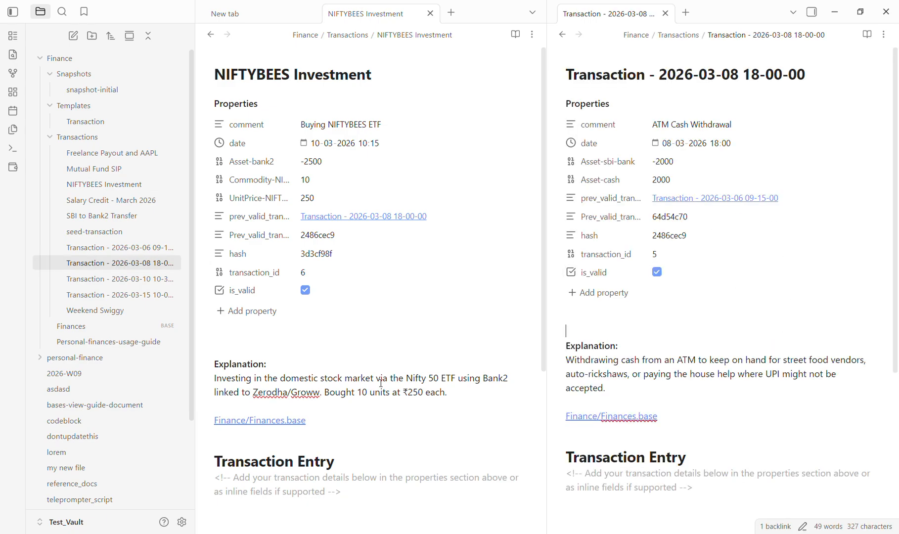
- Set the Asset-bank2 value of the NIFTYBEES Investment transaction to -250
{"action": "scroll", "coordinate": [381, 384], "scroll_direction": "down", "scroll_amount": 1}
{"action": "scroll", "coordinate": [381, 383], "scroll_direction": "up", "scroll_amount": 1}
{"action": "left_click", "coordinate": [339, 163]}
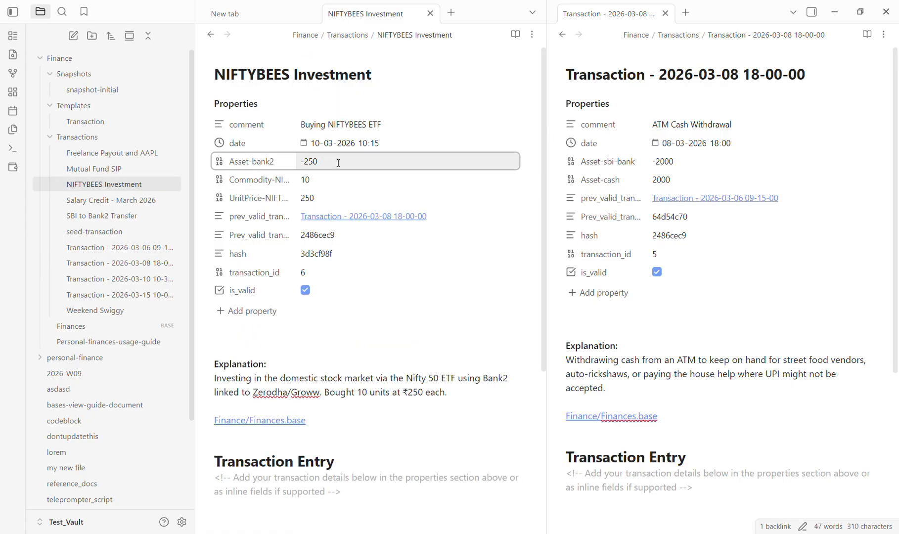
{"action": "left_click", "coordinate": [337, 364]}
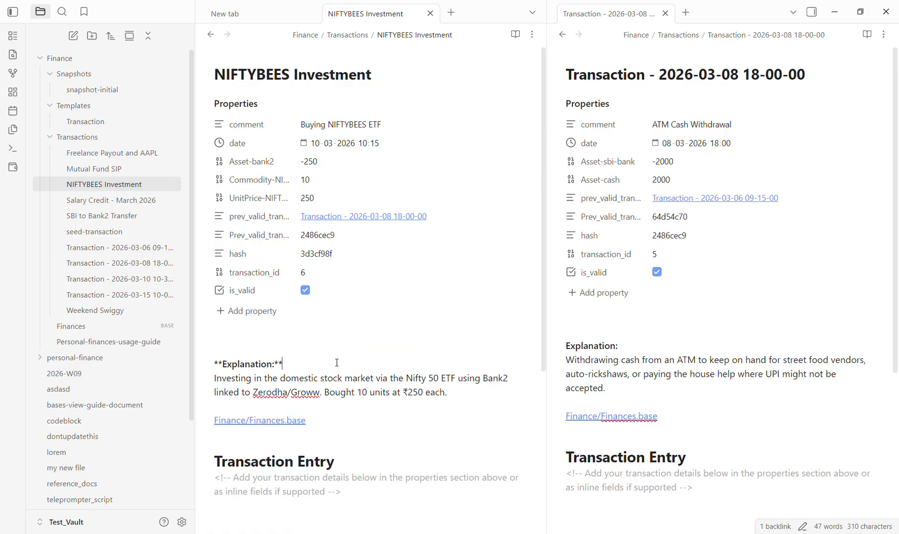
- Return to the Finances dashboard, bring back the graph view beside it and validate the transactions again
{"action": "left_click", "coordinate": [249, 423]}
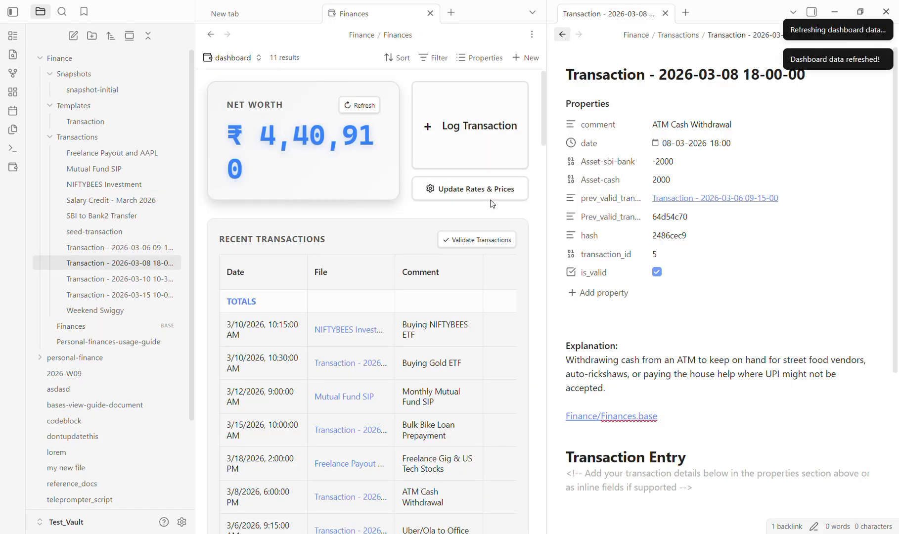
{"action": "key", "text": "ctrl+g"}
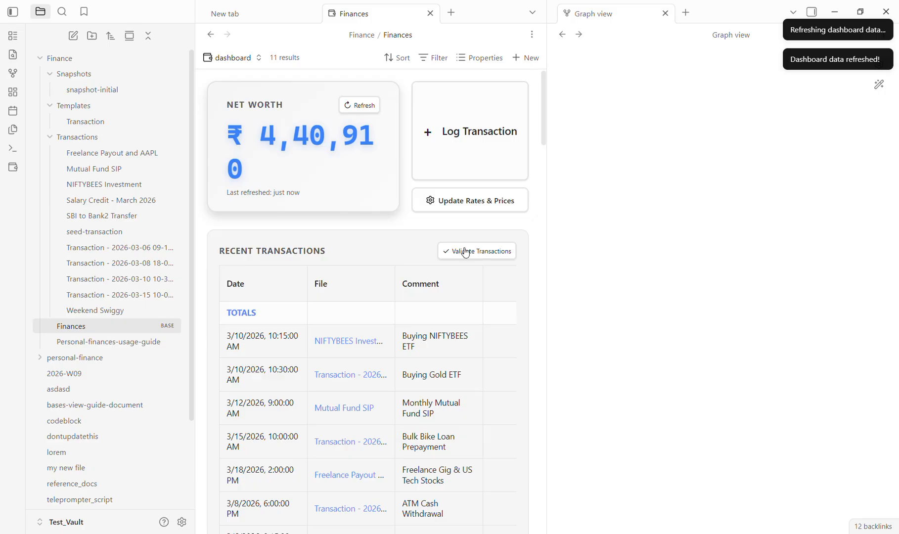
{"action": "left_click", "coordinate": [465, 253]}
{"action": "left_click", "coordinate": [433, 407]}
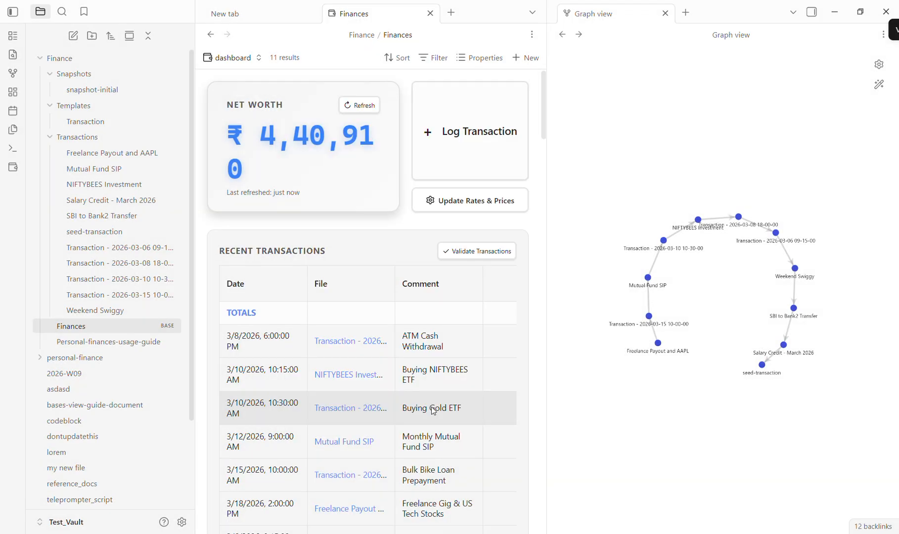
- Open NIFTYBEES Investment from the graph and inspect its is_valid and integrity_error properties
{"action": "left_click", "coordinate": [698, 220]}
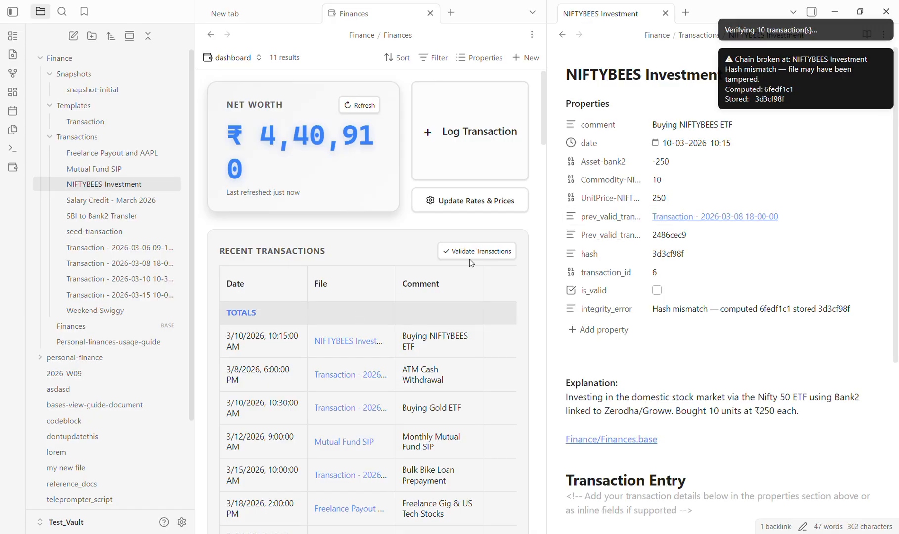
{"action": "left_click", "coordinate": [663, 310]}
{"action": "left_click", "coordinate": [645, 376]}
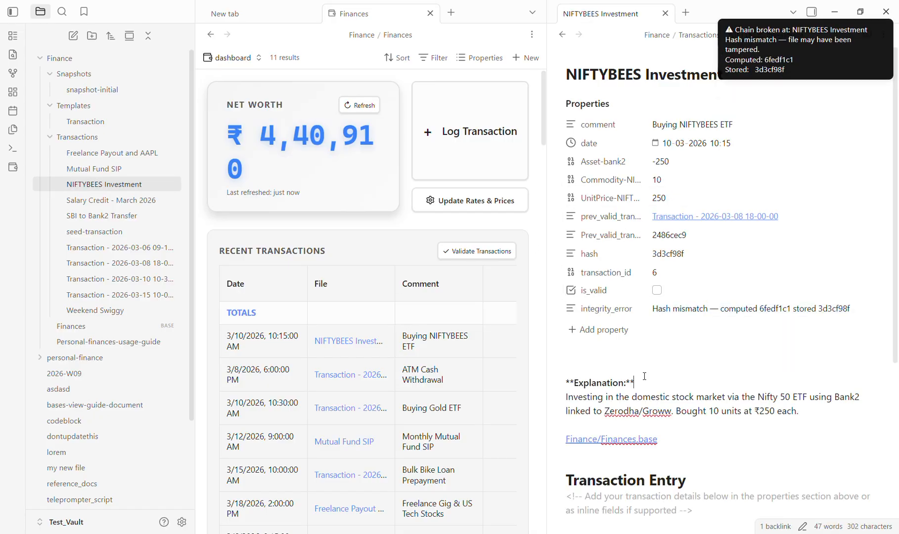
- Close the NIFTYBEES Investment note and review the dashboard's account breakdowns and the Net Worth Over Time chart
{"action": "scroll", "coordinate": [349, 427], "scroll_direction": "down", "scroll_amount": 20}
{"action": "scroll", "coordinate": [349, 426], "scroll_direction": "down", "scroll_amount": 8}
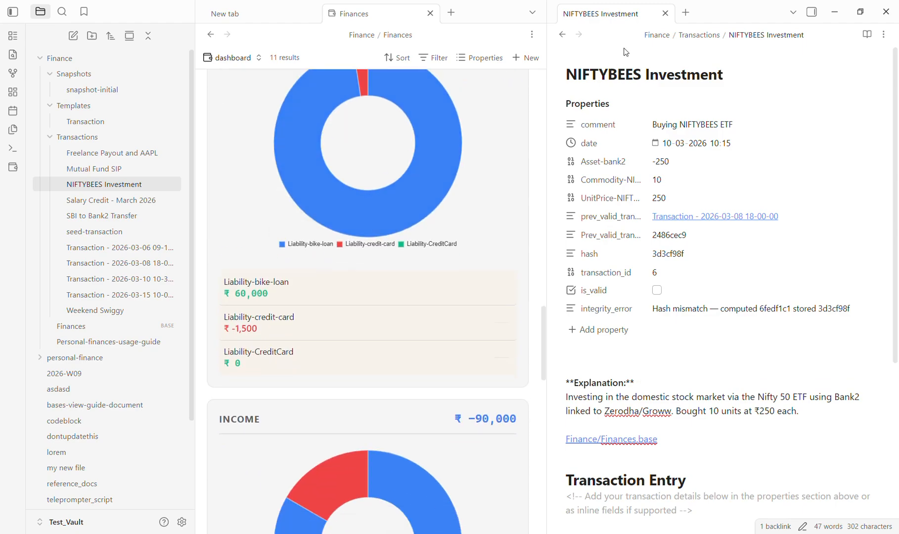
{"action": "left_click", "coordinate": [665, 13]}
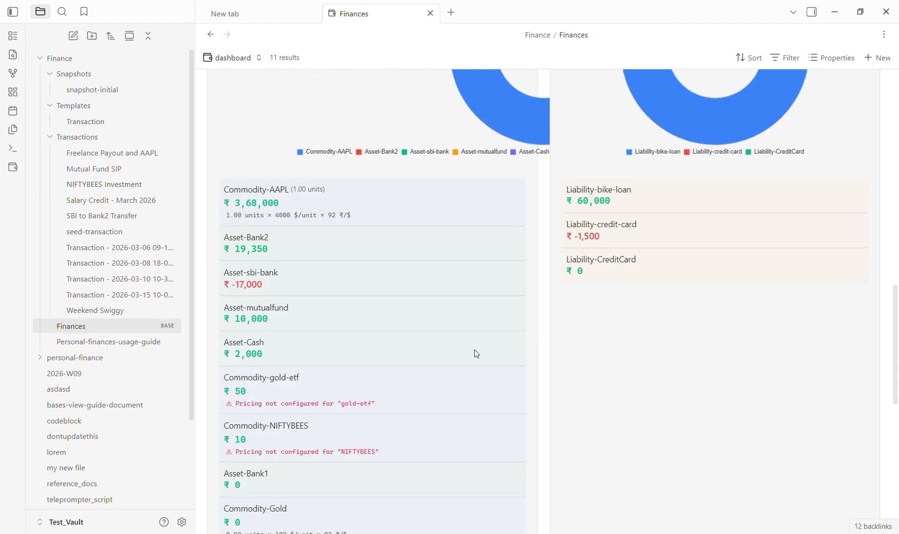
{"action": "scroll", "coordinate": [476, 353], "scroll_direction": "down", "scroll_amount": 10}
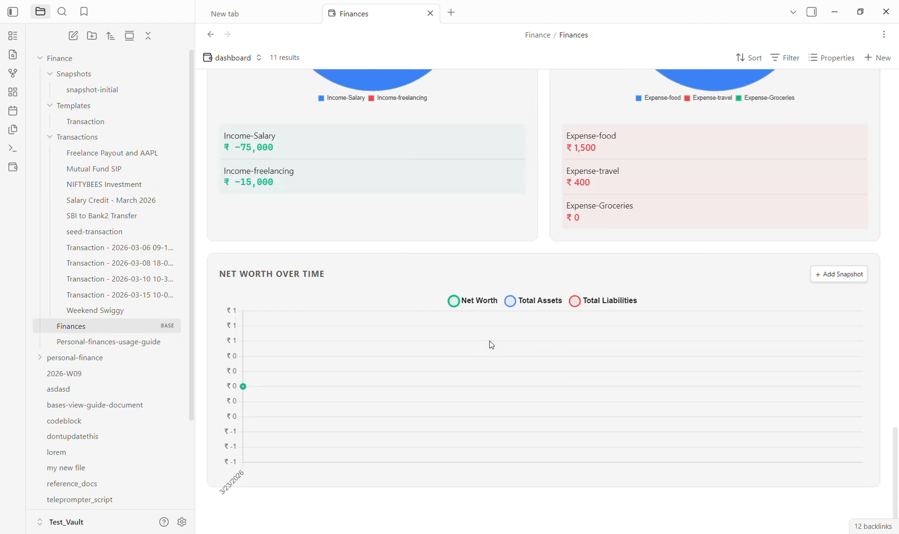
- Add a new snapshot to the Net Worth Over Time chart and return to the net worth summary
{"action": "left_click", "coordinate": [823, 275]}
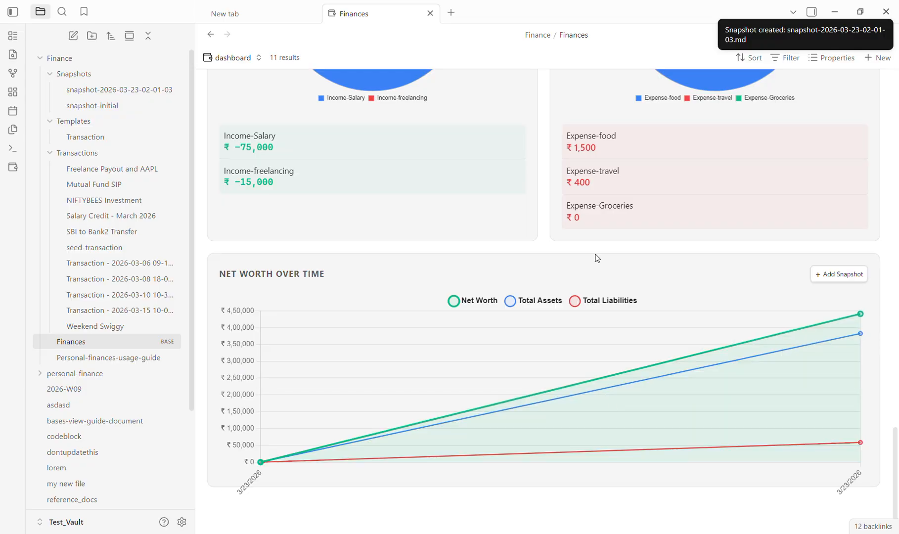
{"action": "scroll", "coordinate": [595, 258], "scroll_direction": "up", "scroll_amount": 4}
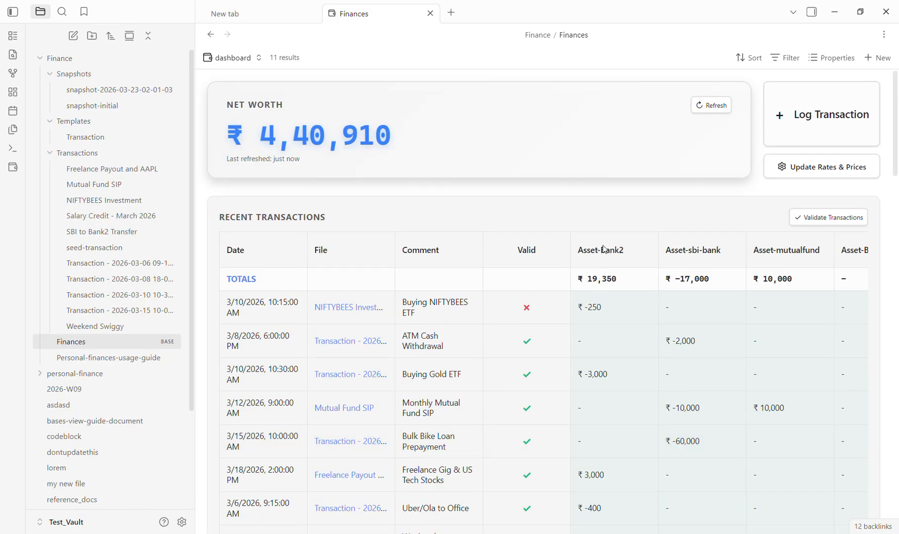
- Open the developer console and rerun its previous command to reload the app in mobile mode
{"action": "key", "text": "ctrl+shift+i"}
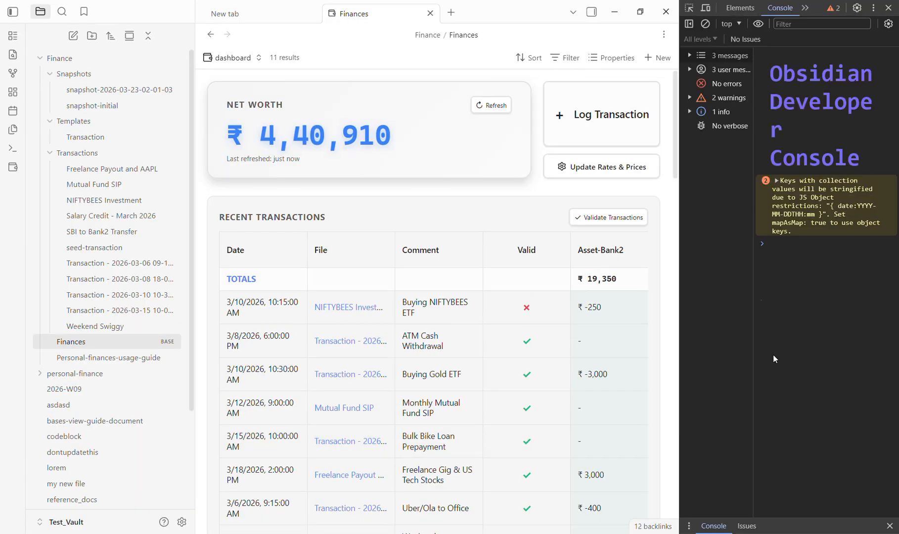
{"action": "left_click", "coordinate": [811, 310]}
{"action": "key", "text": "Up"}
{"action": "key", "text": "Return"}
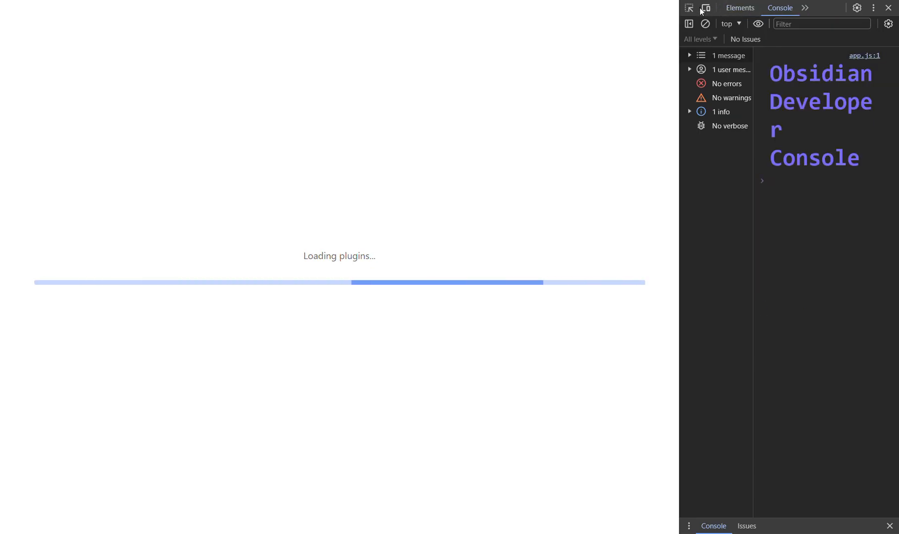
- Turn on device emulation in the developer tools with the iPhone SE dimensions
{"action": "left_click", "coordinate": [705, 9]}
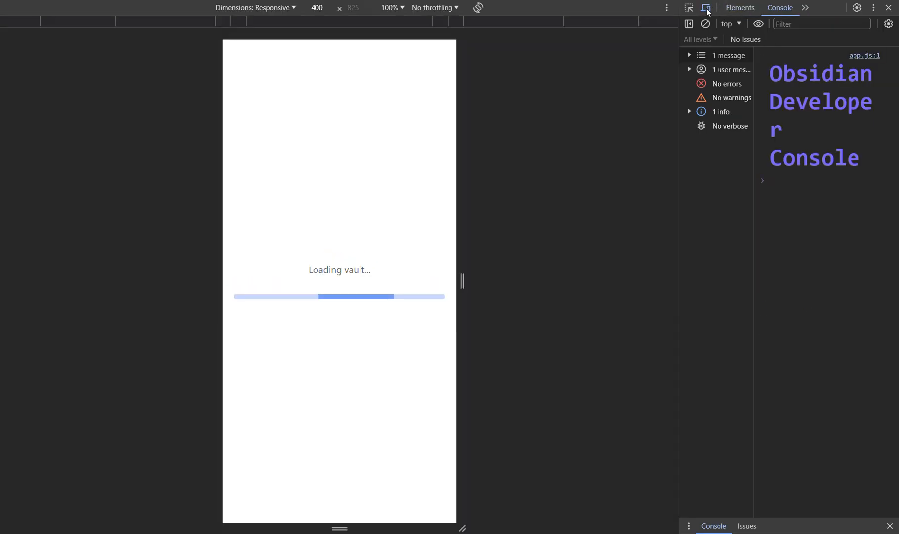
{"action": "left_click", "coordinate": [287, 8]}
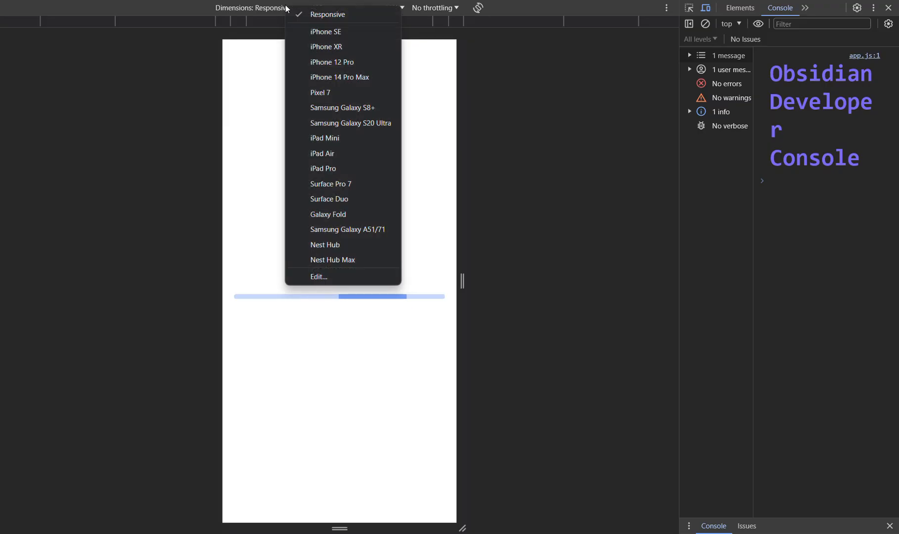
{"action": "left_click", "coordinate": [322, 31]}
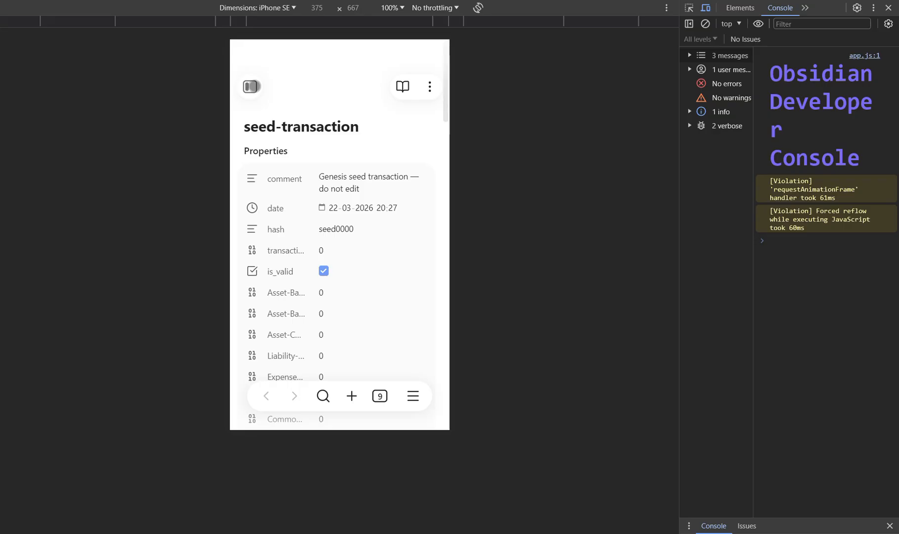
- Open the Finances dashboard in the mobile layout and review its transactions, account breakdowns and Net Worth Over Time chart
{"action": "left_click", "coordinate": [254, 87]}
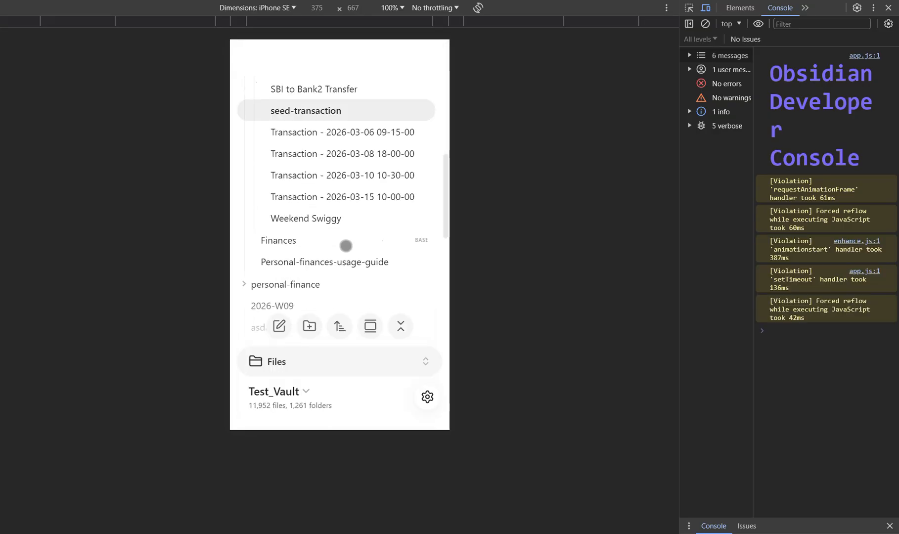
{"action": "left_click", "coordinate": [338, 243]}
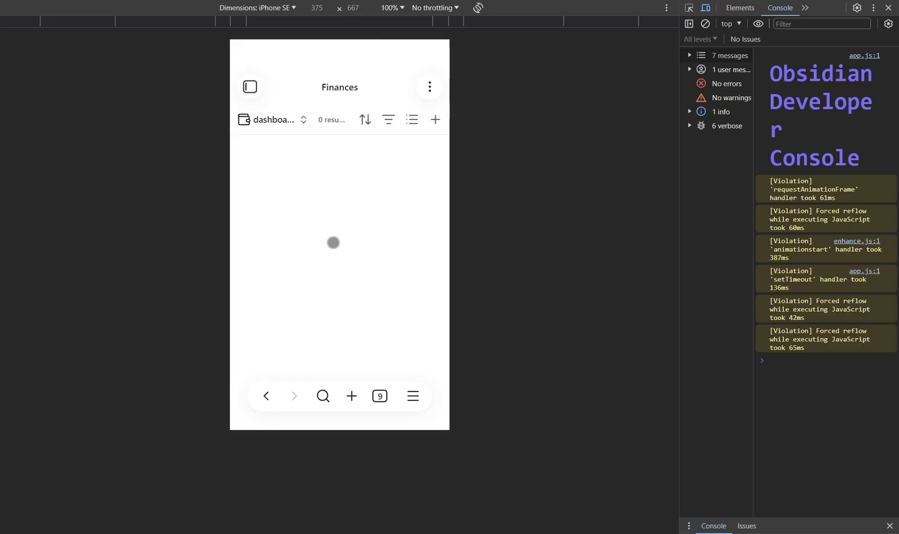
{"action": "scroll", "coordinate": [333, 242], "scroll_direction": "down", "scroll_amount": 10}
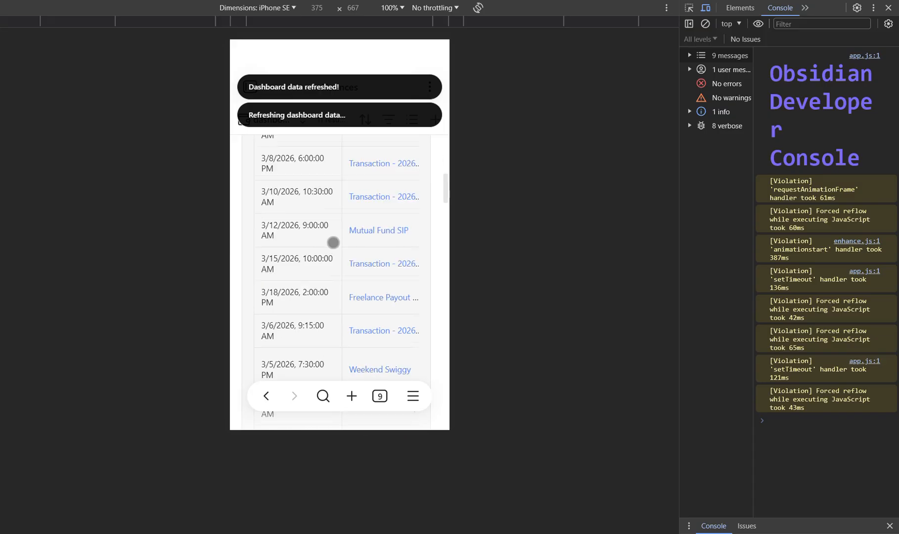
{"action": "scroll", "coordinate": [334, 242], "scroll_direction": "down", "scroll_amount": 15}
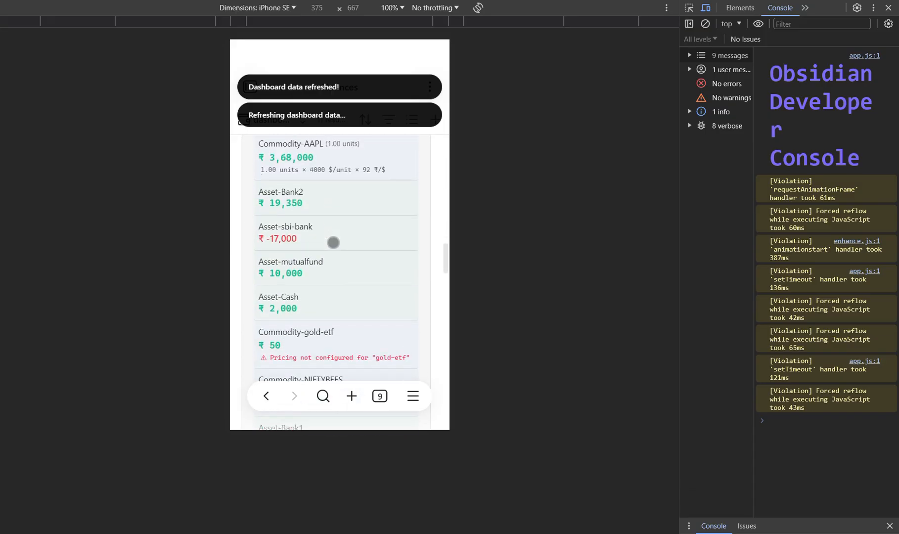
{"action": "scroll", "coordinate": [333, 243], "scroll_direction": "down", "scroll_amount": 10}
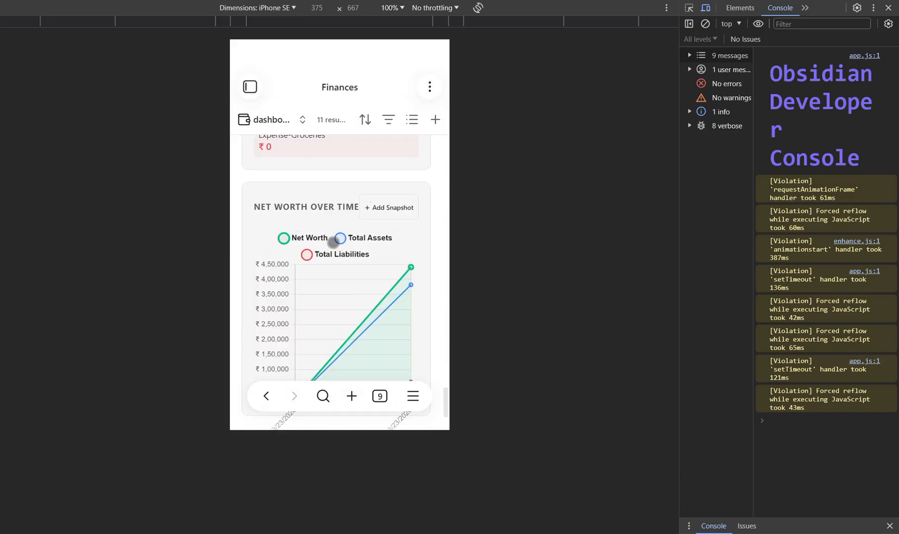
{"action": "scroll", "coordinate": [333, 243], "scroll_direction": "up", "scroll_amount": 20}
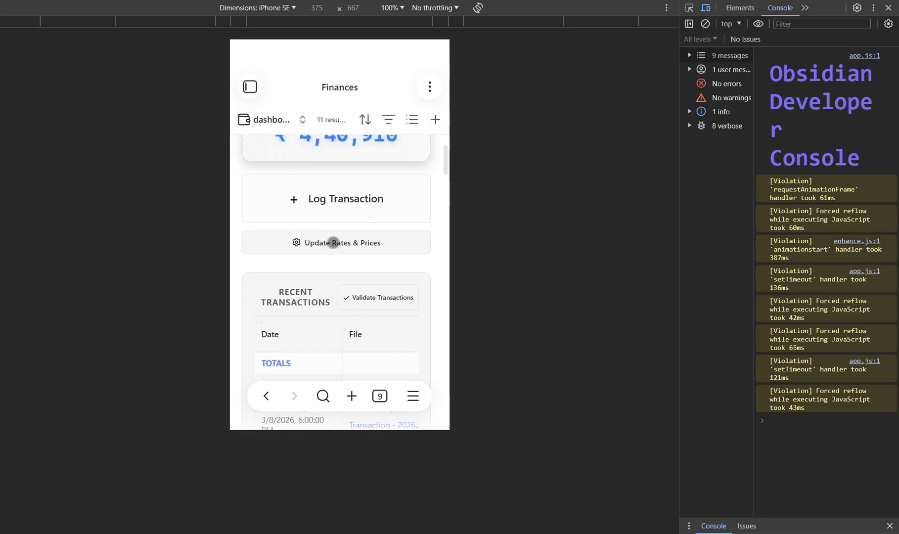